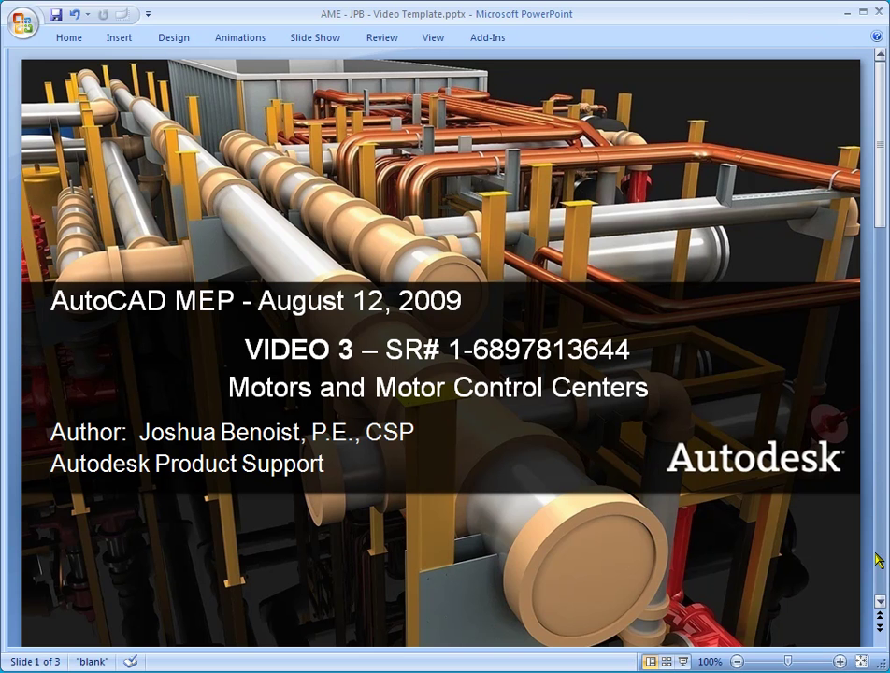
# - Read through the slides on motors and motor control centers, and switch to AutoCAD MEP
pyautogui.scroll(-1, 880, 559)
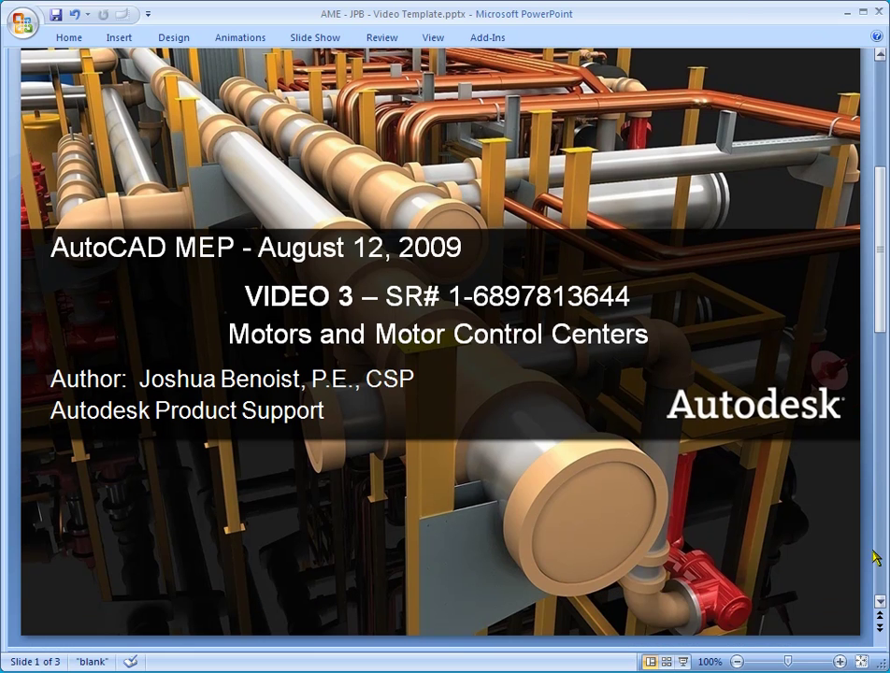
pyautogui.scroll(-2, 880, 558)
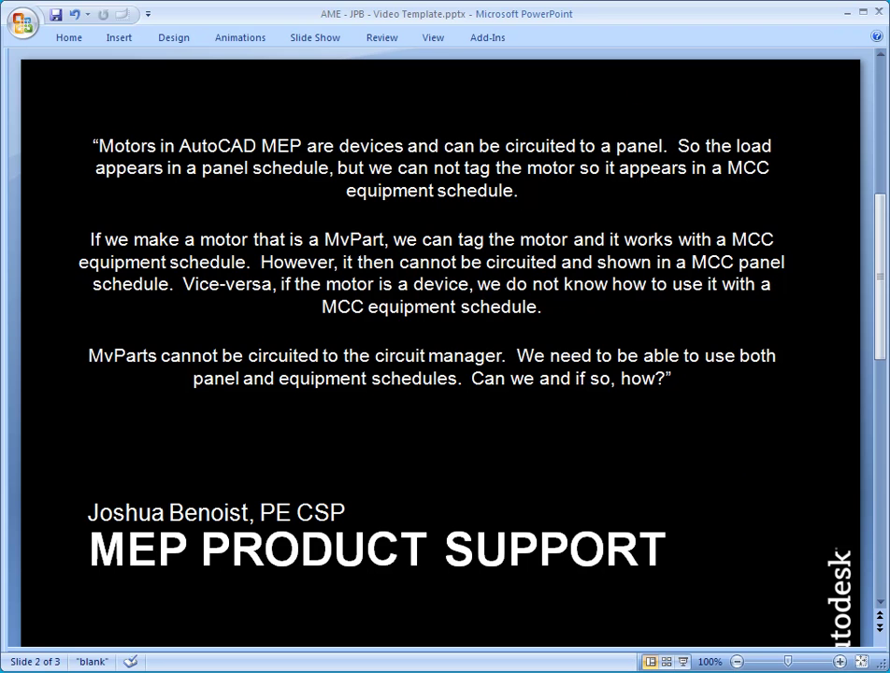
pyautogui.hotkey('alt', 'Tab')
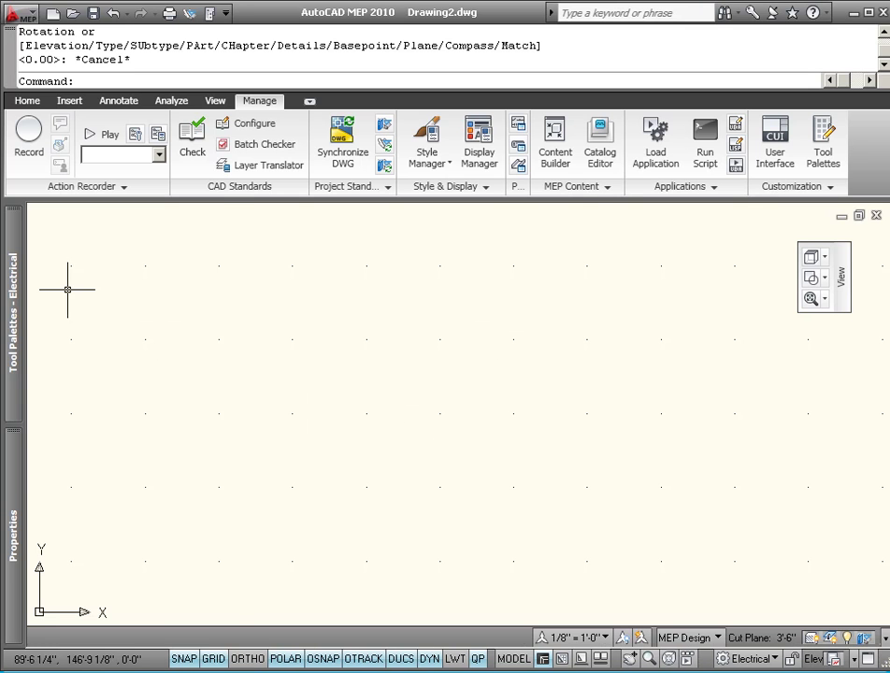
# - Insert a Motor Control Center from the electrical equipment near the middle of the drawing at 0.00 rotation
pyautogui.moveTo(16, 297)
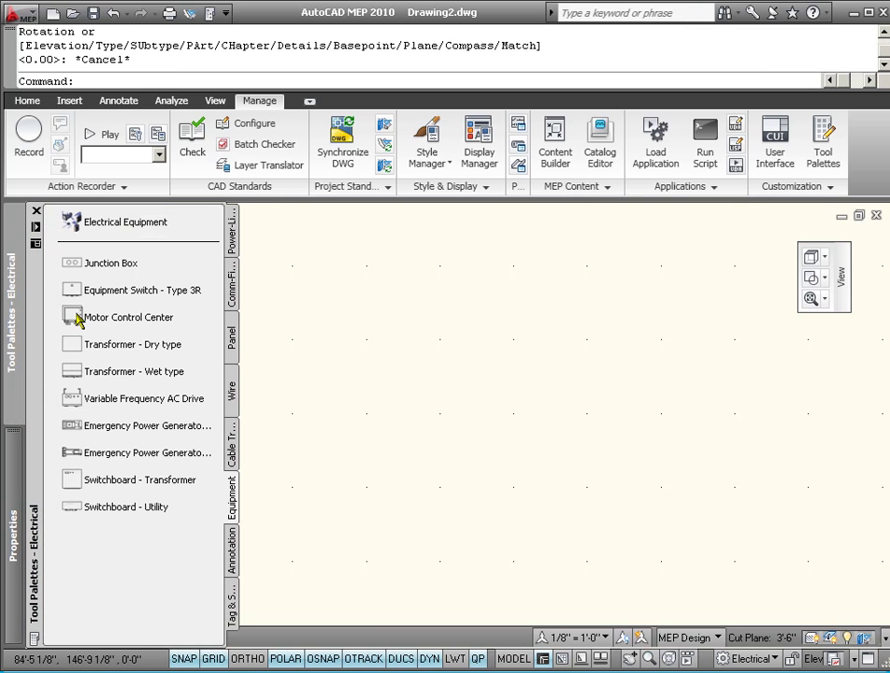
pyautogui.click(73, 346)
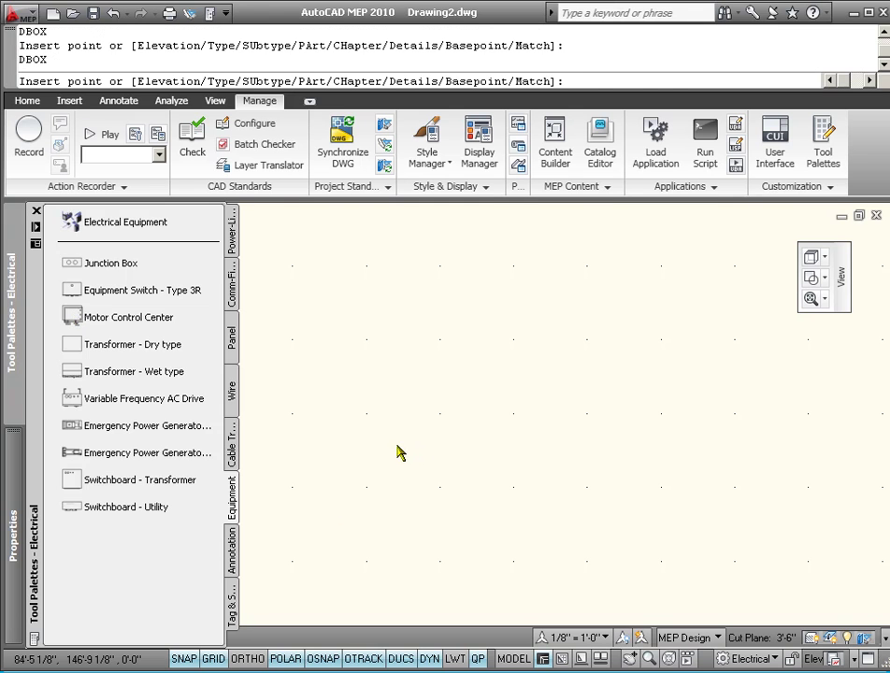
pyautogui.click(400, 442)
pyautogui.click(449, 444)
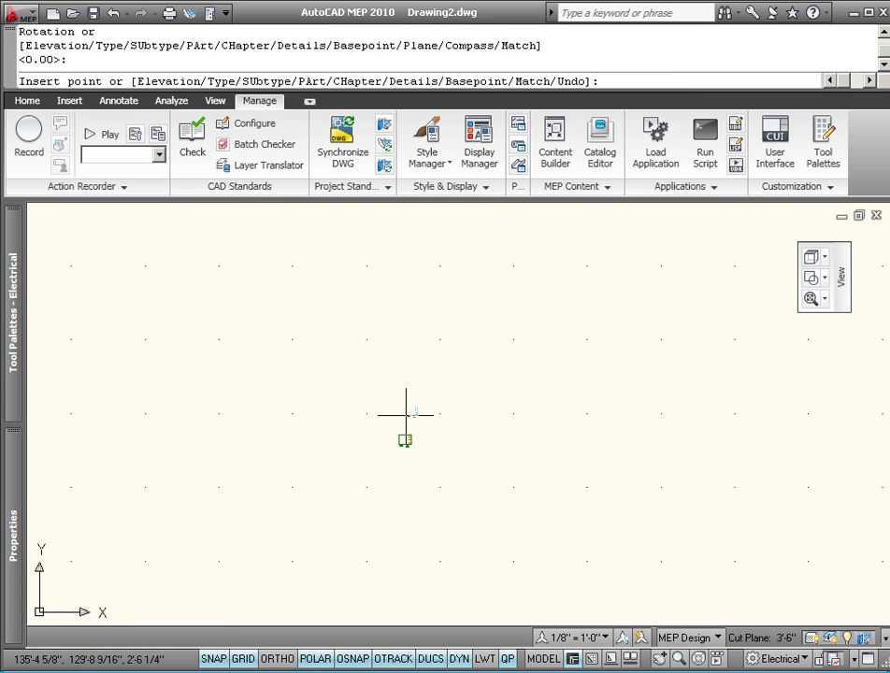
pyautogui.scroll(5, 406, 414)
pyautogui.press('Escape')
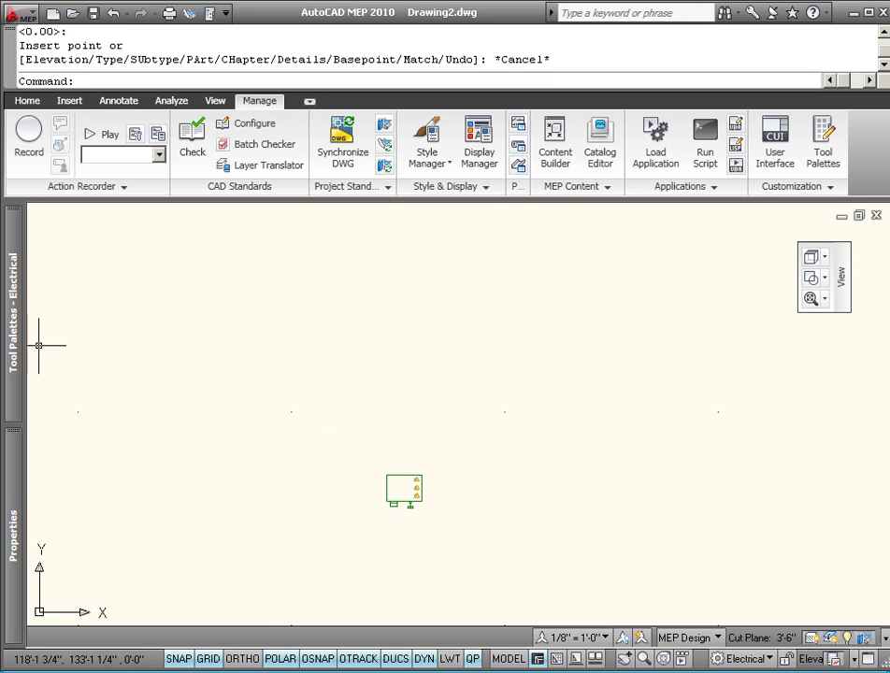
# - Insert a Motor 2 power device just above the motor control center at 0.00 rotation
pyautogui.moveTo(22, 328)
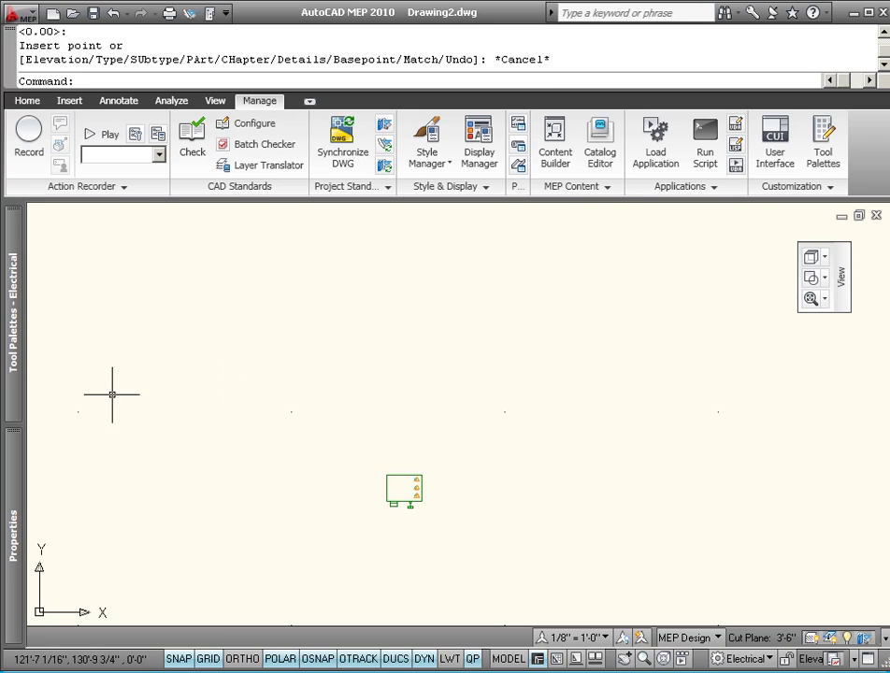
pyautogui.moveTo(15, 393)
pyautogui.click(236, 238)
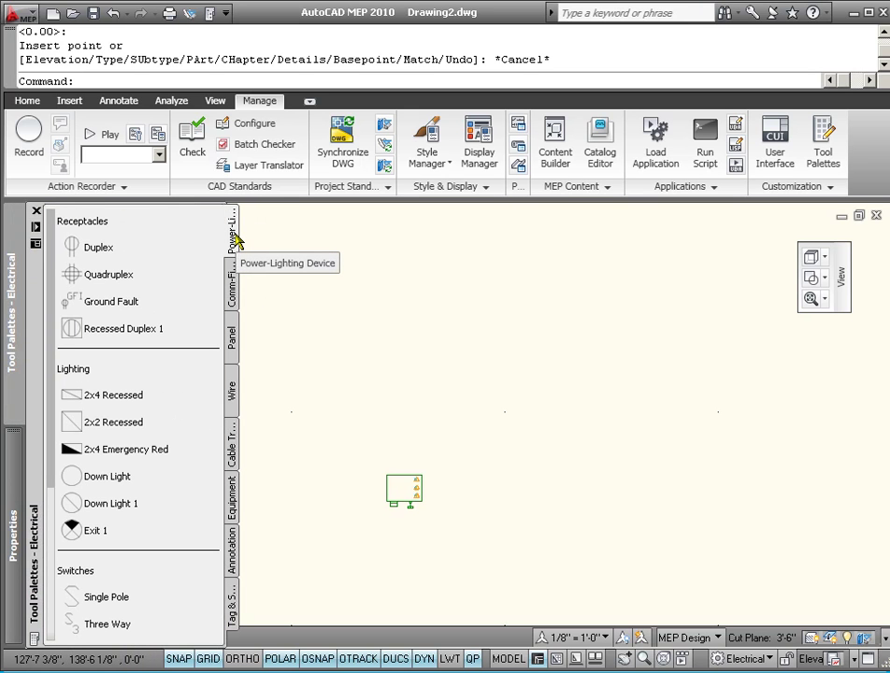
pyautogui.moveTo(14, 538)
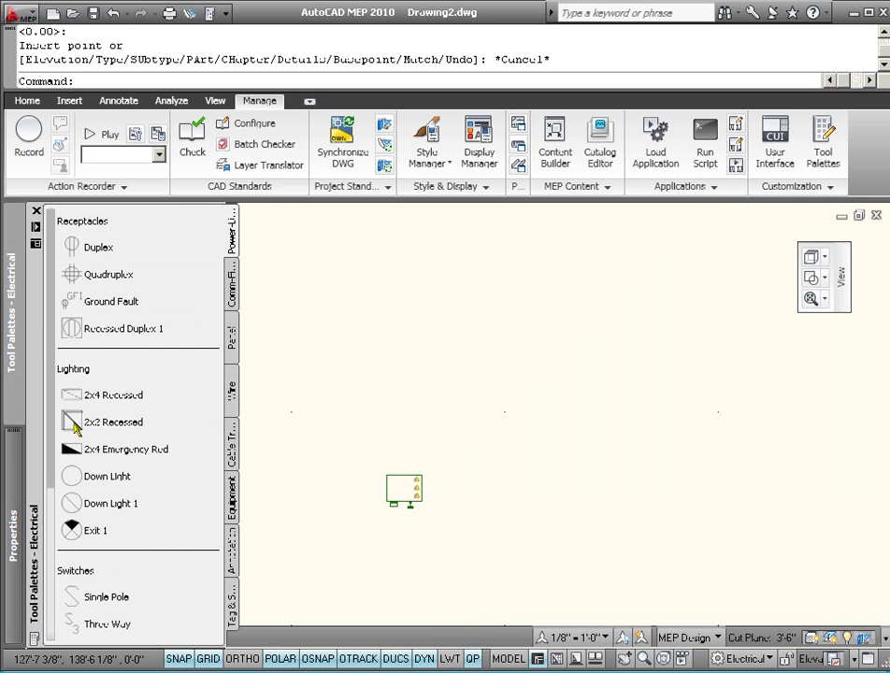
pyautogui.click(50, 635)
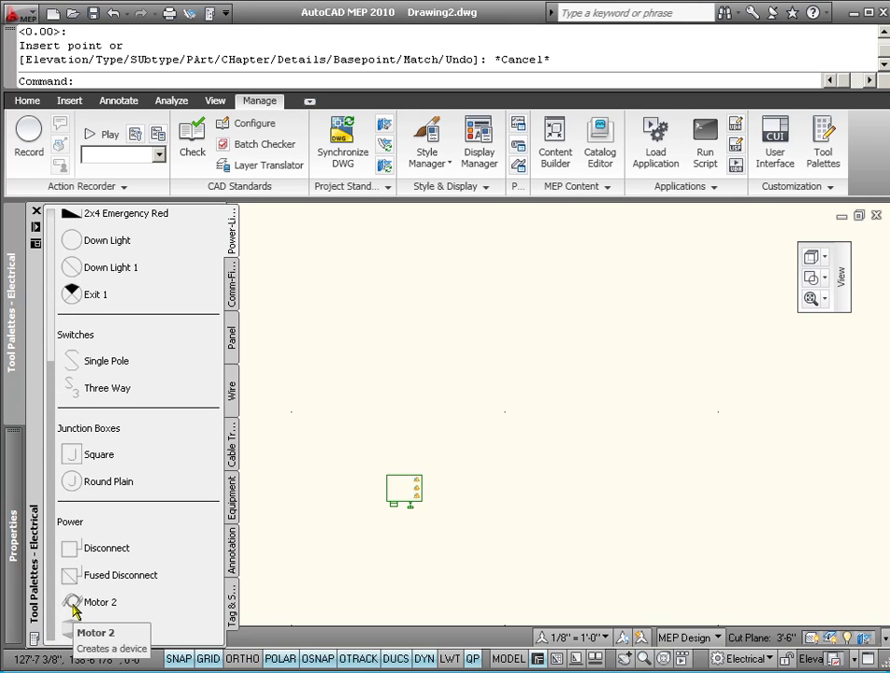
pyautogui.click(74, 604)
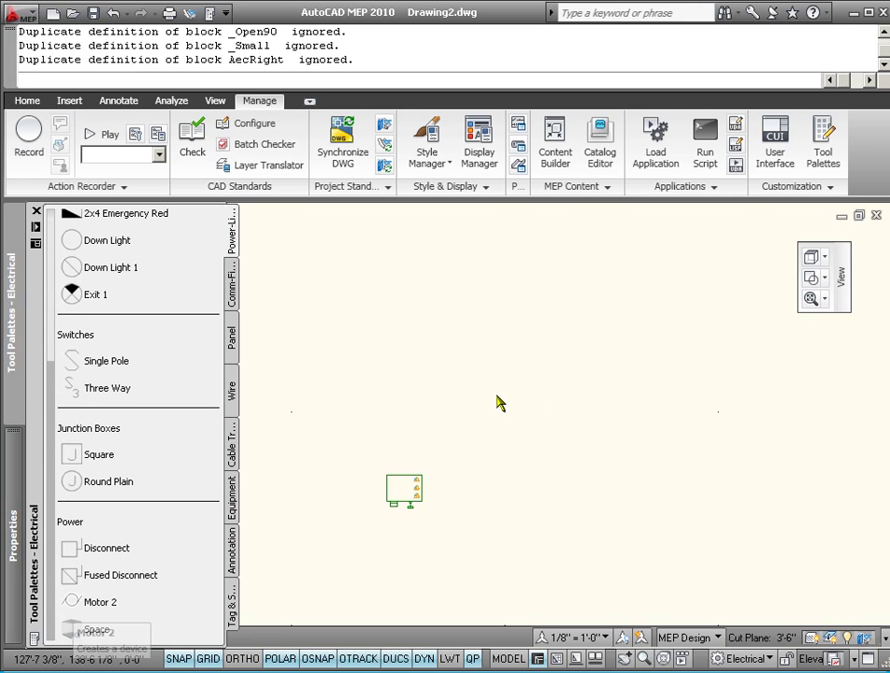
pyautogui.click(434, 434)
pyautogui.click(522, 431)
pyautogui.press('Escape')
# - Select the motor and check its device properties, including style, layer and location
pyautogui.click(447, 422)
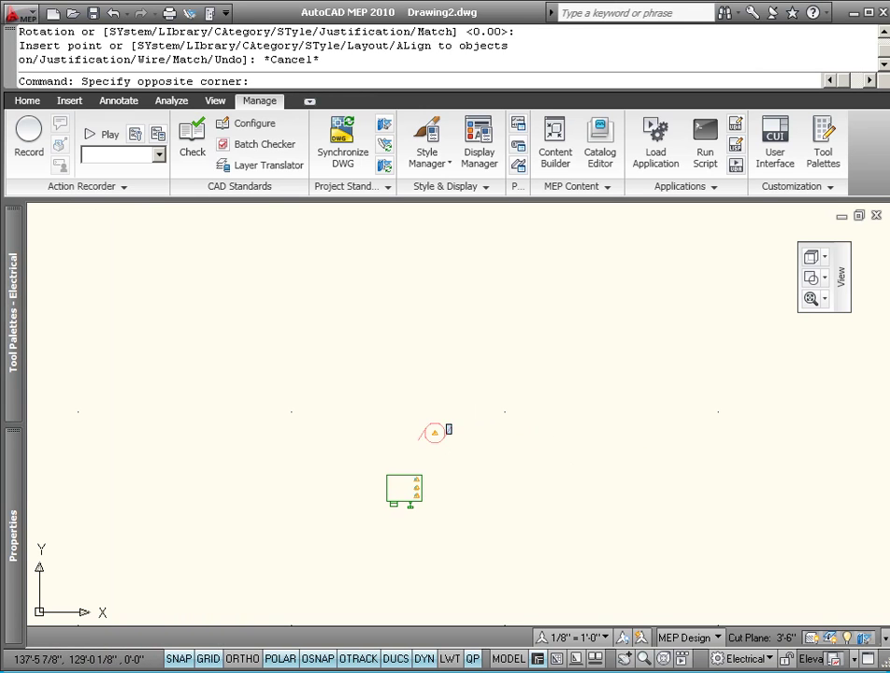
pyautogui.click(451, 452)
pyautogui.click(452, 426)
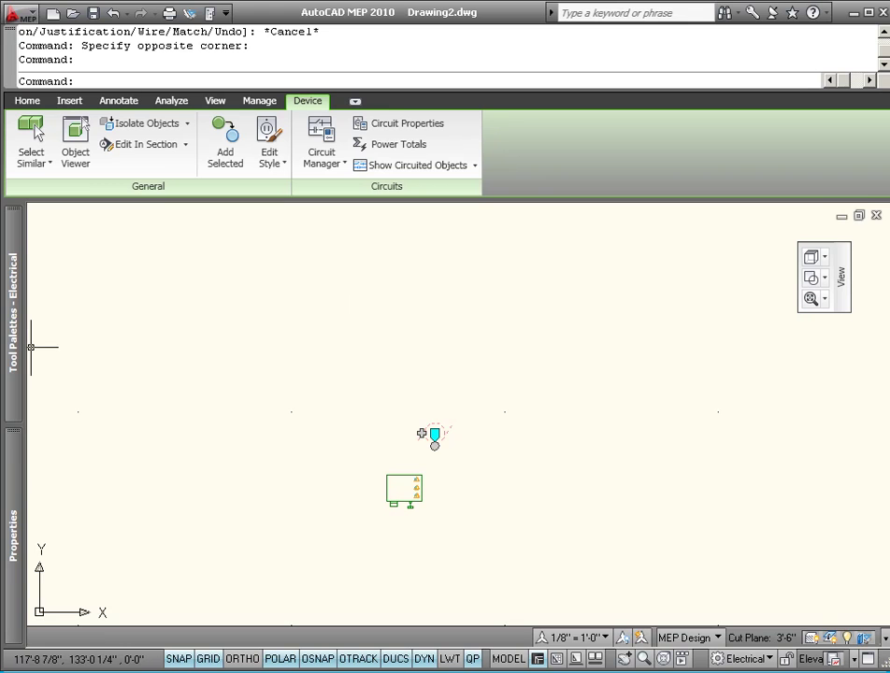
pyautogui.moveTo(26, 485)
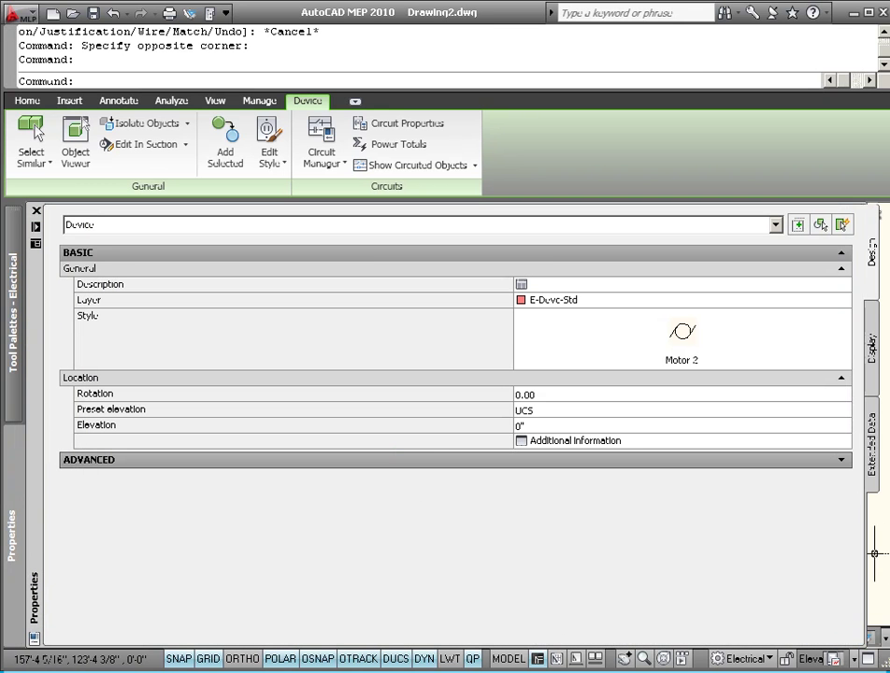
pyautogui.press('Escape')
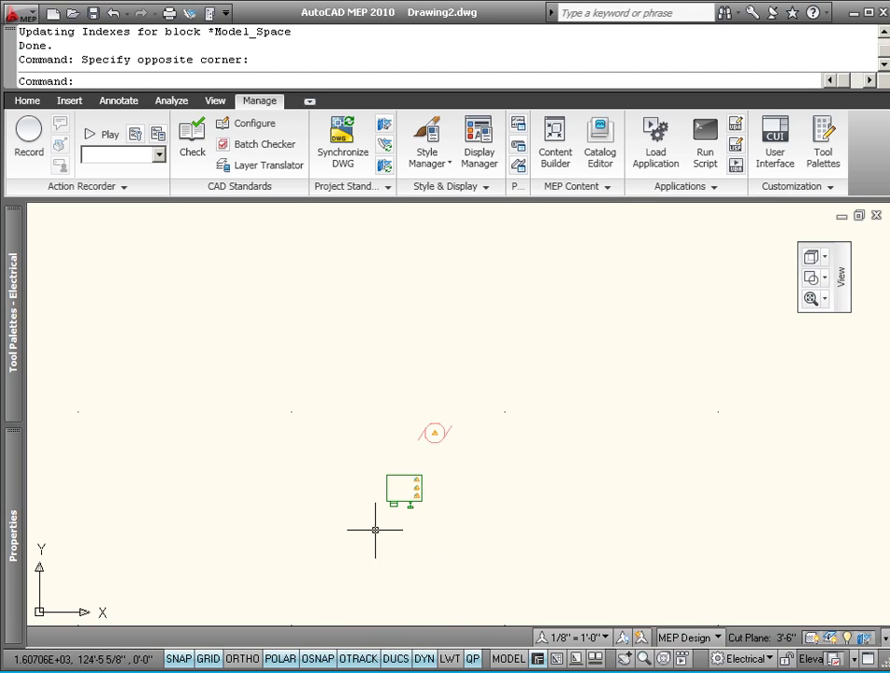
# - Select the motor control center to check its object type, and clear the selection
pyautogui.click(394, 497)
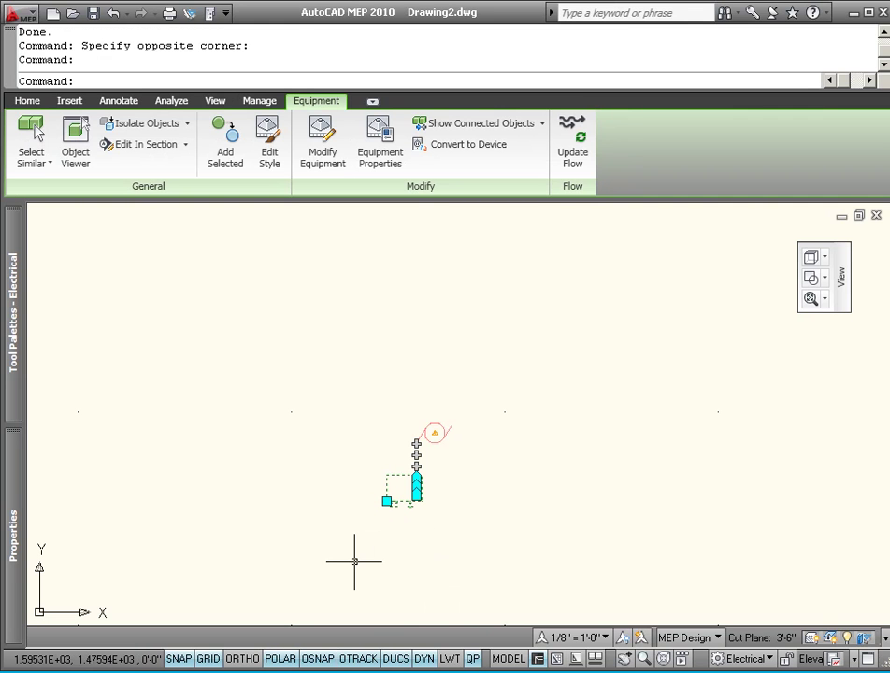
pyautogui.press('Escape')
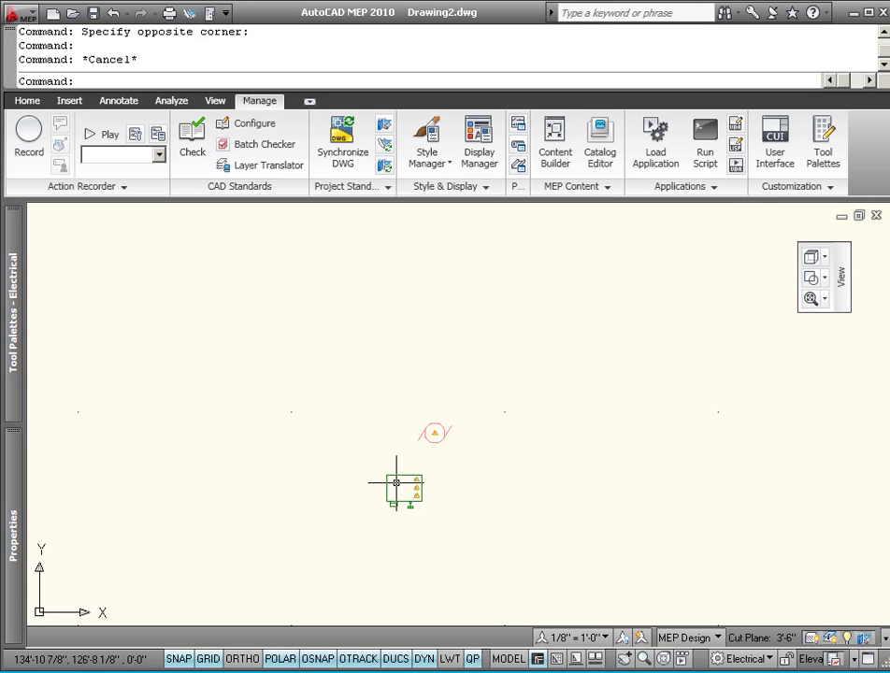
pyautogui.moveTo(404, 477)
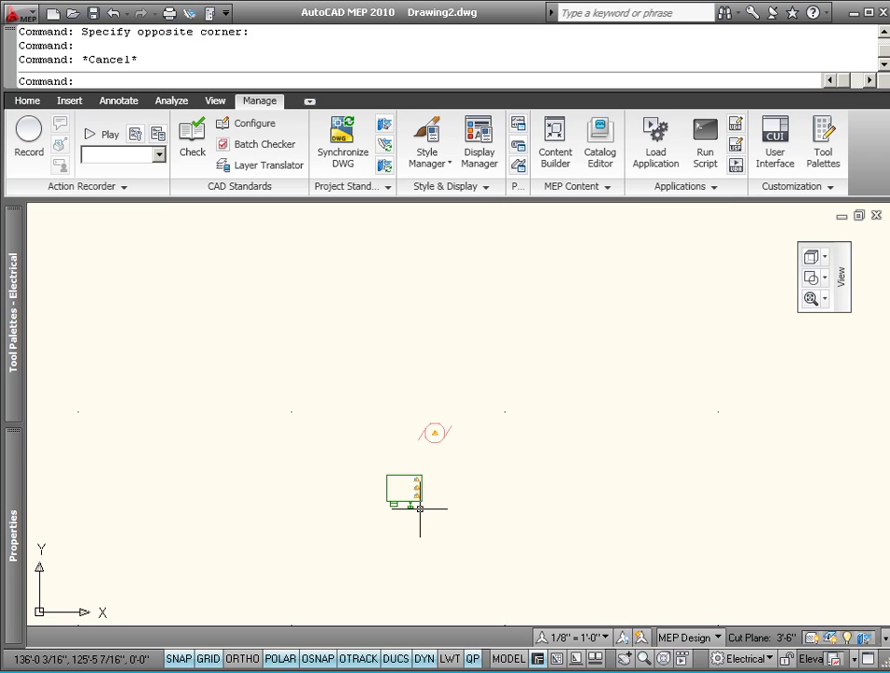
pyautogui.moveTo(402, 500)
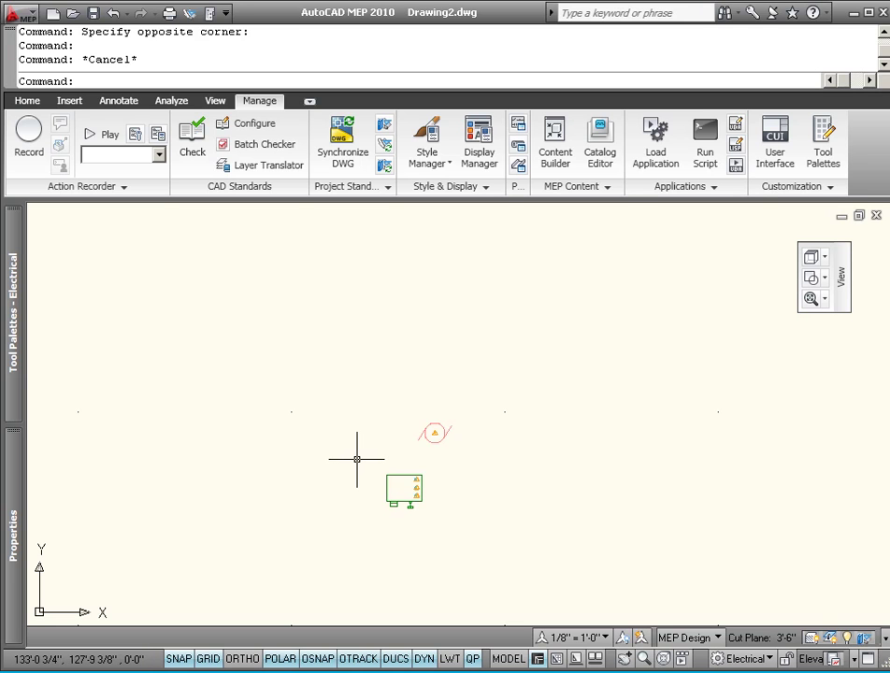
# - Explode the motor control center equipment into a plain block, and test the selection of the result
pyautogui.click(389, 491)
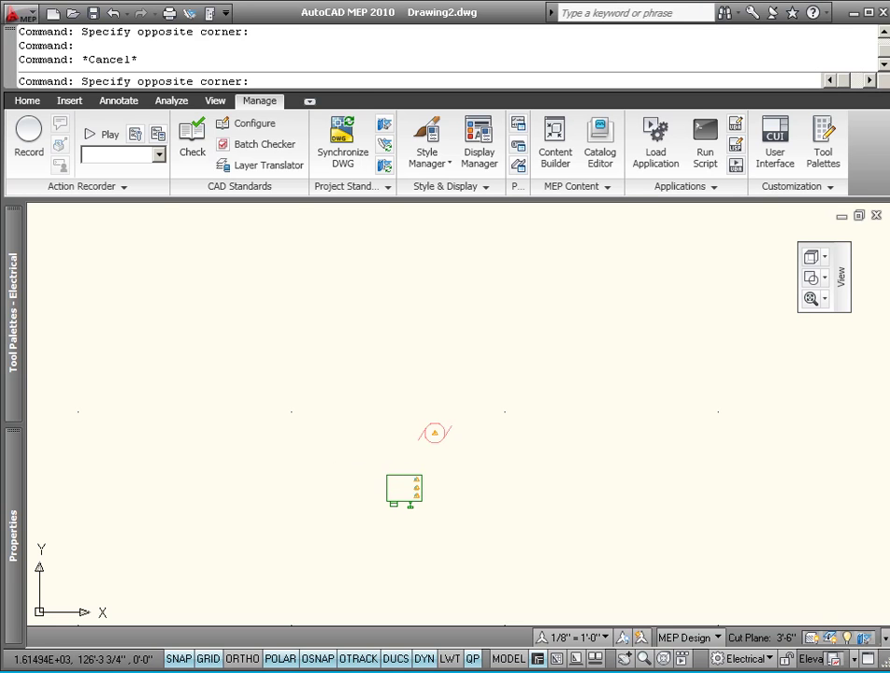
pyautogui.click(364, 477)
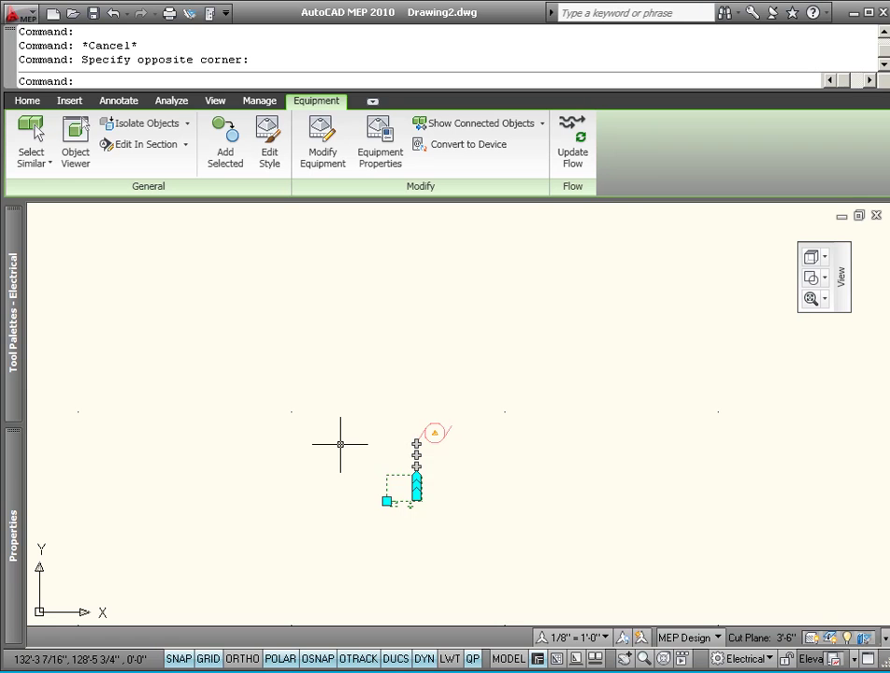
pyautogui.write('explode')
pyautogui.press('Return')
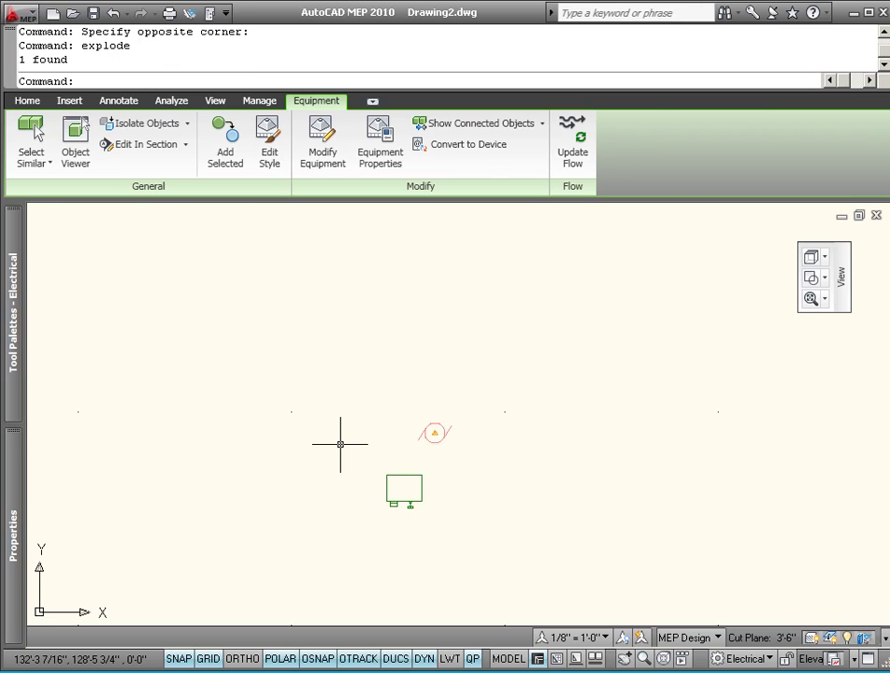
pyautogui.click(425, 491)
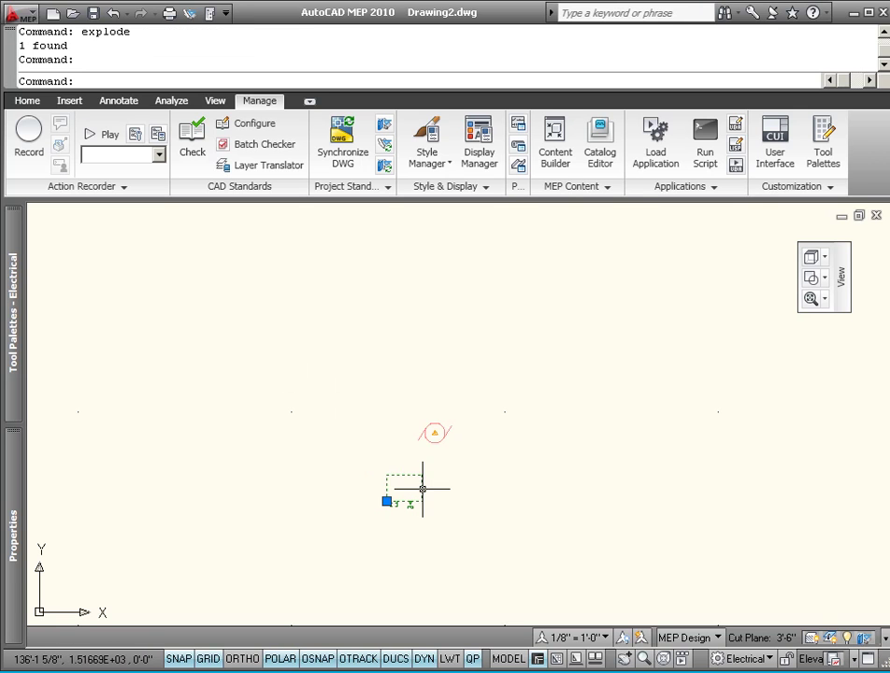
pyautogui.press('Escape')
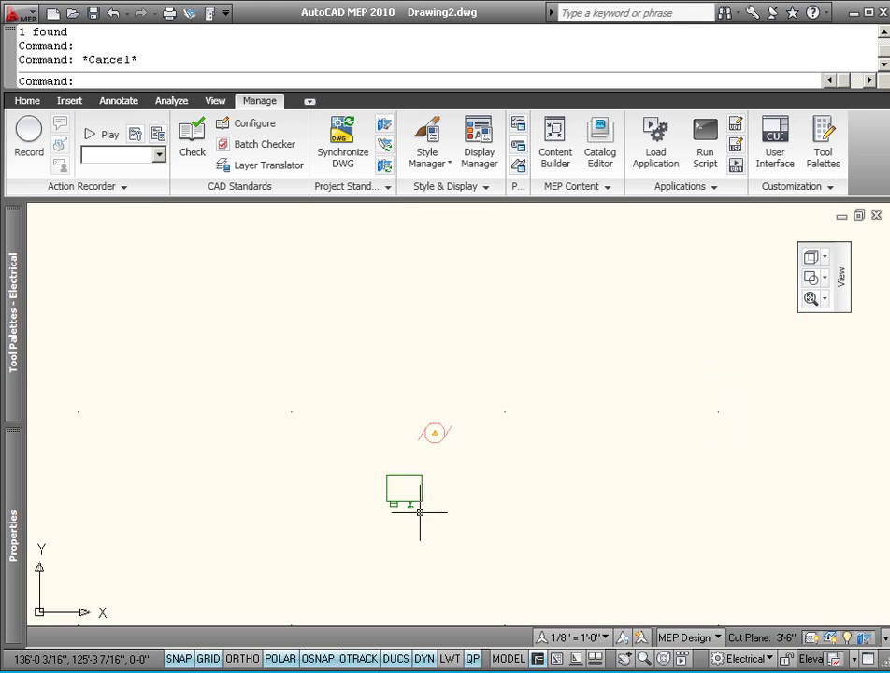
# - Start converting the exploded block to a device named MCC of type Other Power, deleting the original object
pyautogui.click(408, 501)
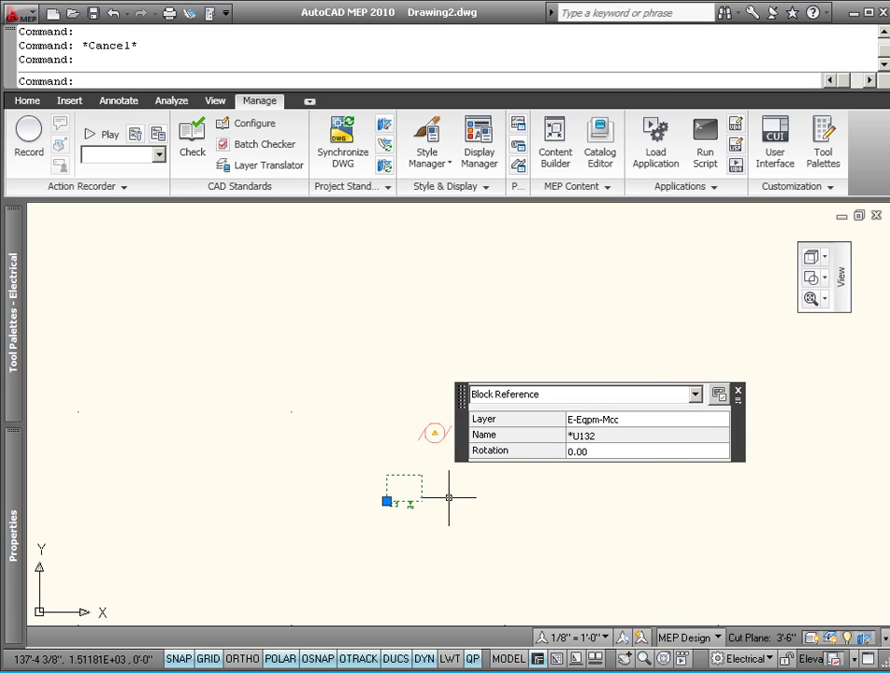
pyautogui.rightClick(452, 500)
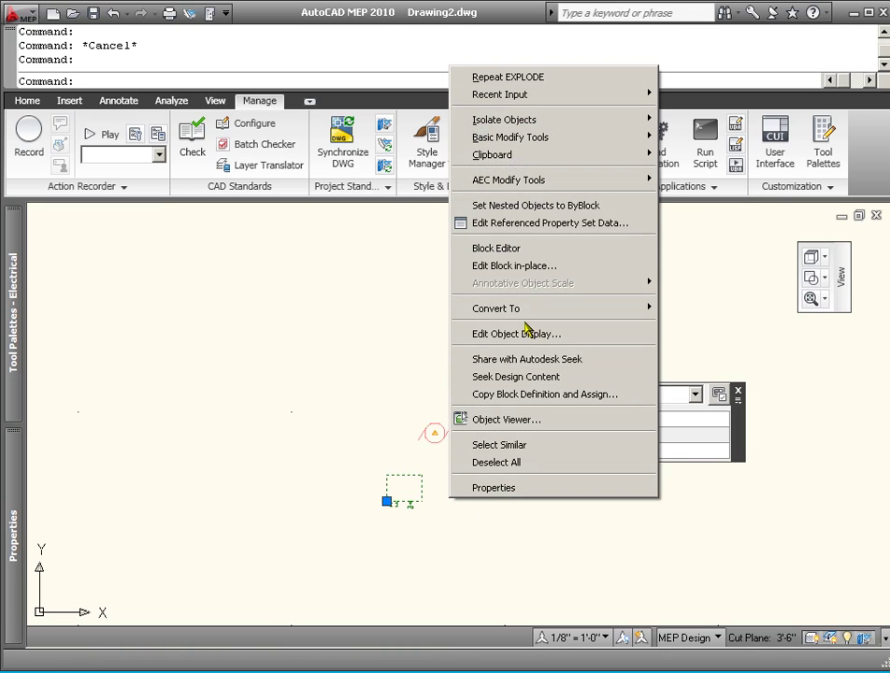
pyautogui.moveTo(557, 312)
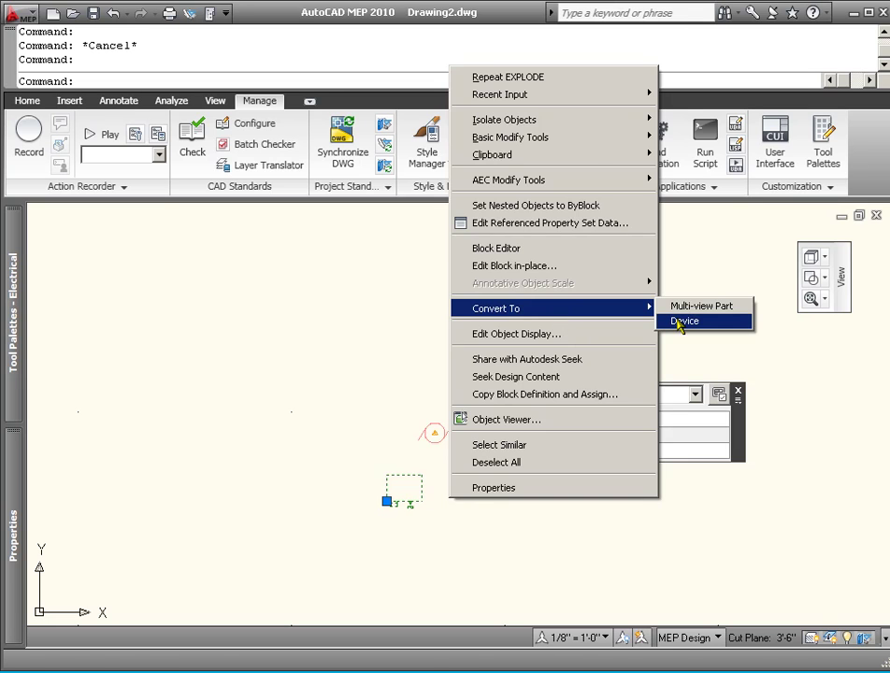
pyautogui.click(680, 321)
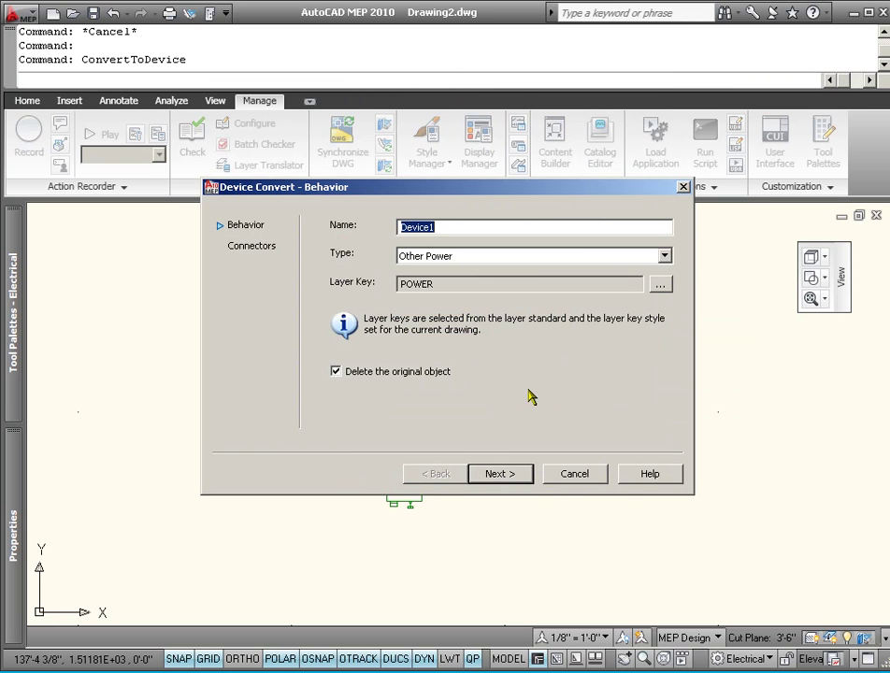
pyautogui.write('MCC')
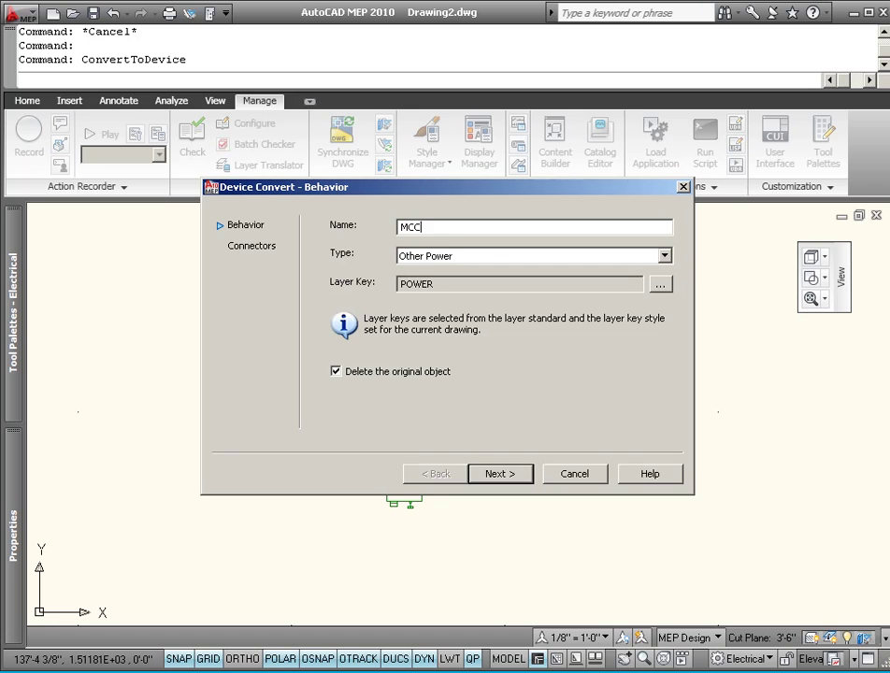
pyautogui.click(664, 257)
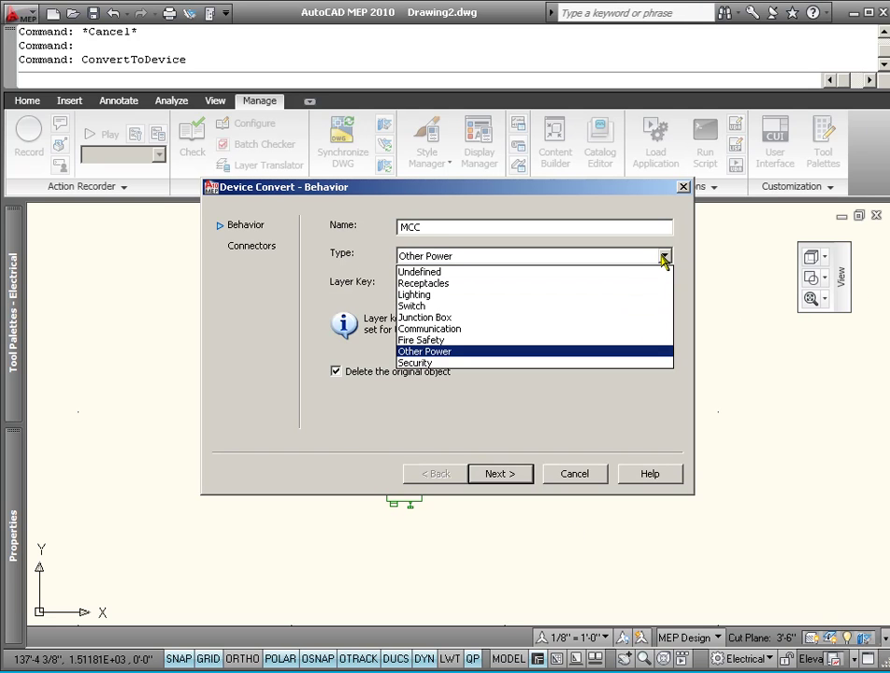
pyautogui.click(657, 385)
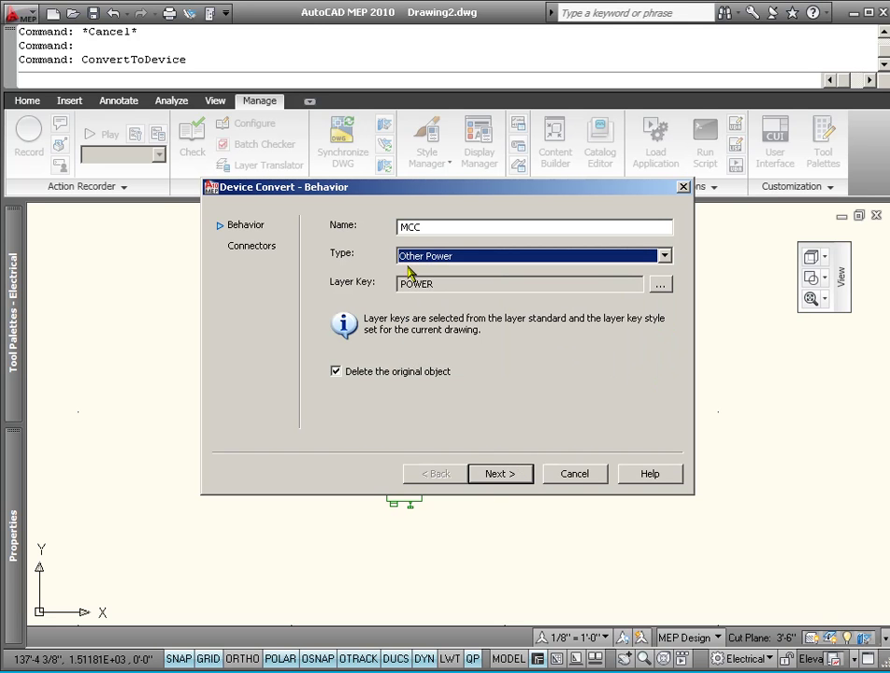
# - Continue to the connector settings of the device conversion and review all properties of Connector 1
pyautogui.click(508, 475)
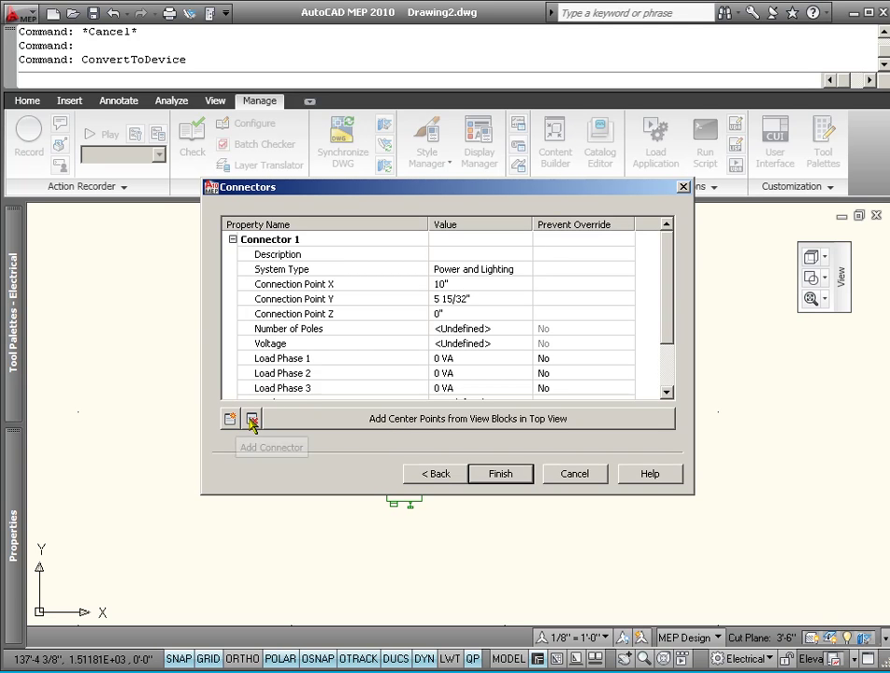
pyautogui.click(286, 241)
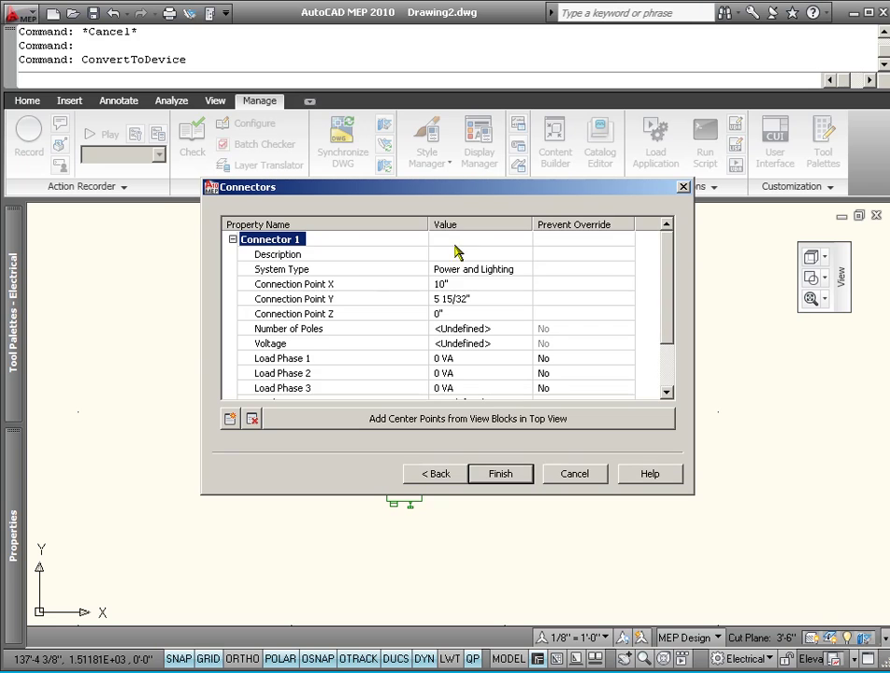
pyautogui.moveTo(670, 305); pyautogui.dragTo(678, 368)
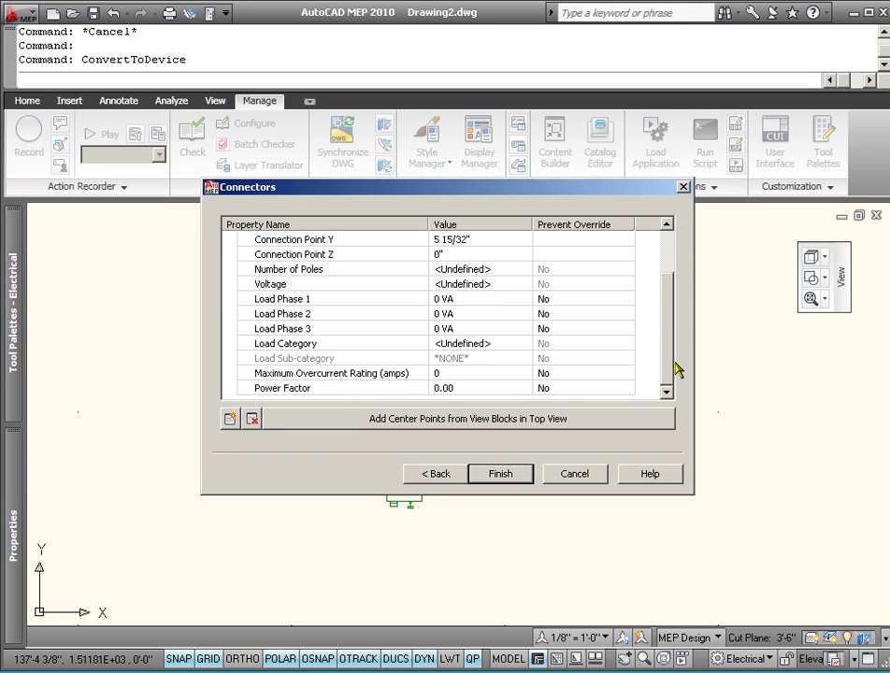
# - Add a new connector to the device and delete the original connector
pyautogui.click(227, 418)
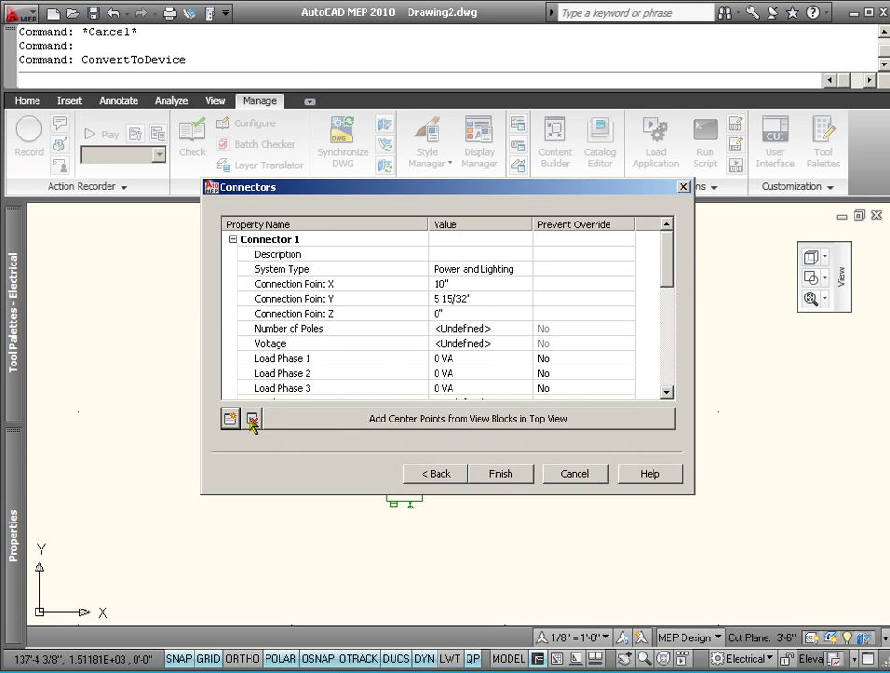
pyautogui.click(258, 418)
pyautogui.click(255, 420)
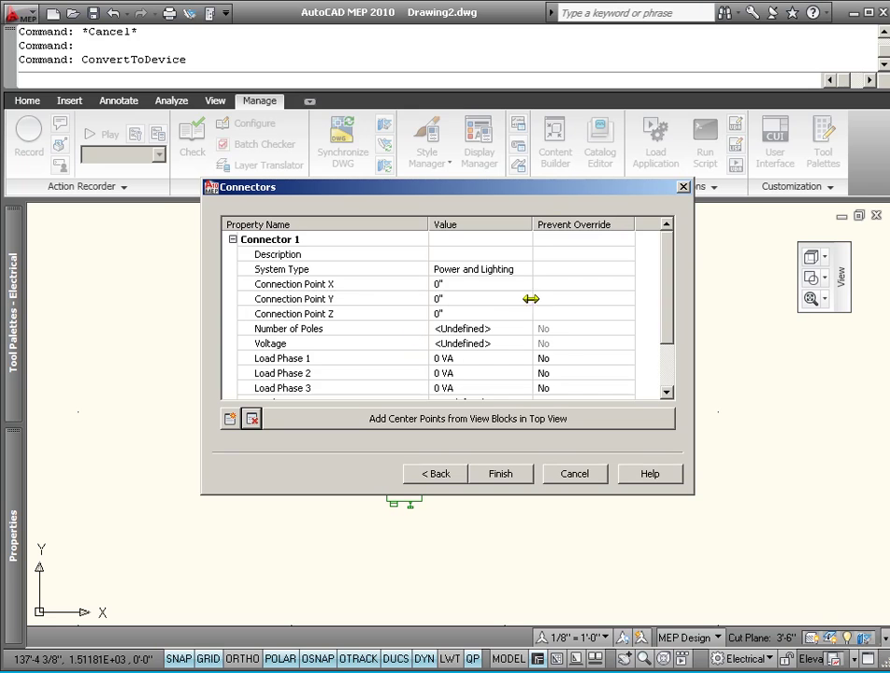
# - Define the device's connector from the center points of the view blocks in top view, and finish the conversion
pyautogui.click(560, 289)
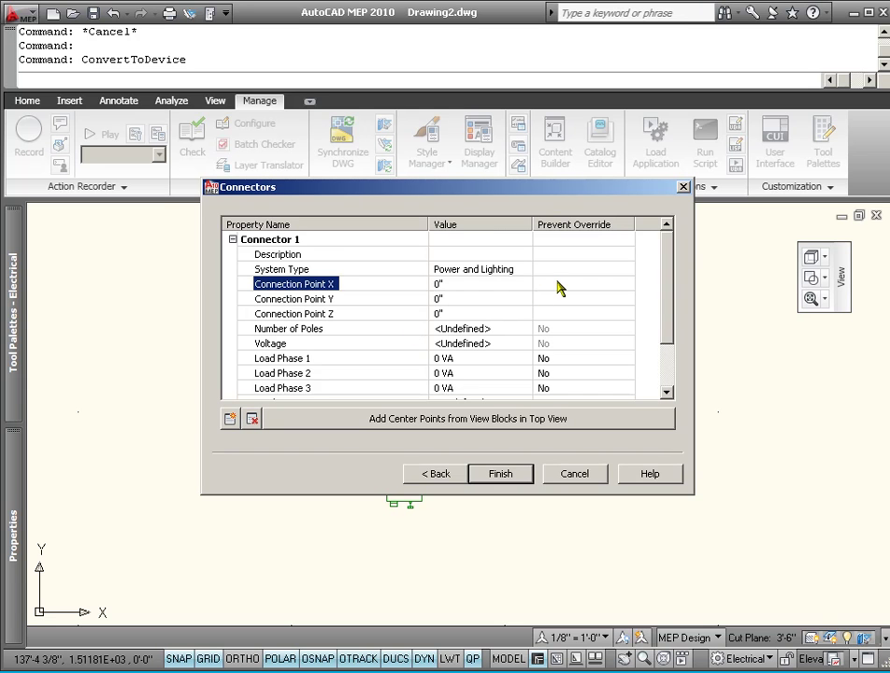
pyautogui.moveTo(665, 300); pyautogui.dragTo(665, 371)
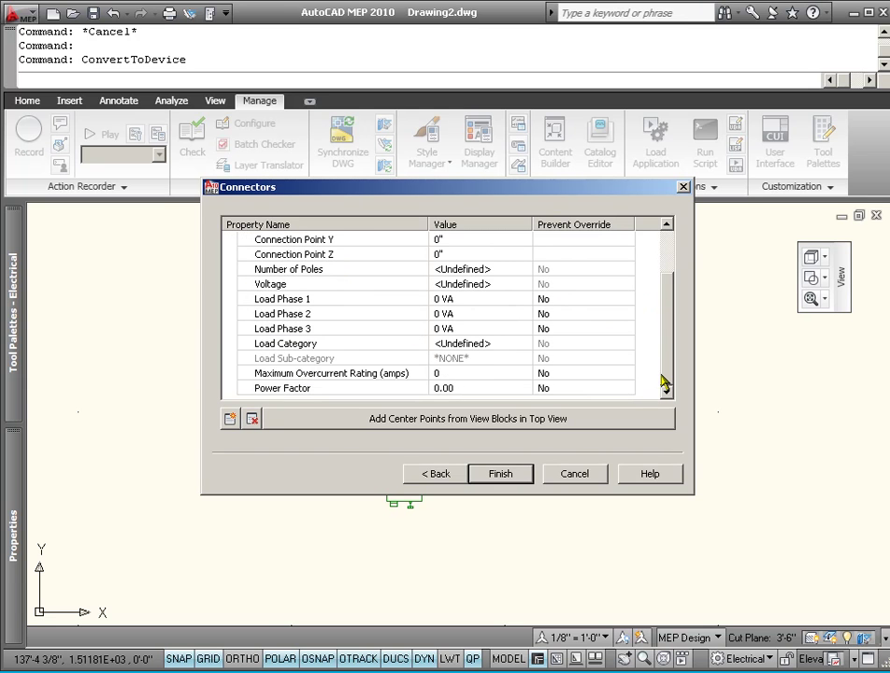
pyautogui.scroll(2, 633, 415)
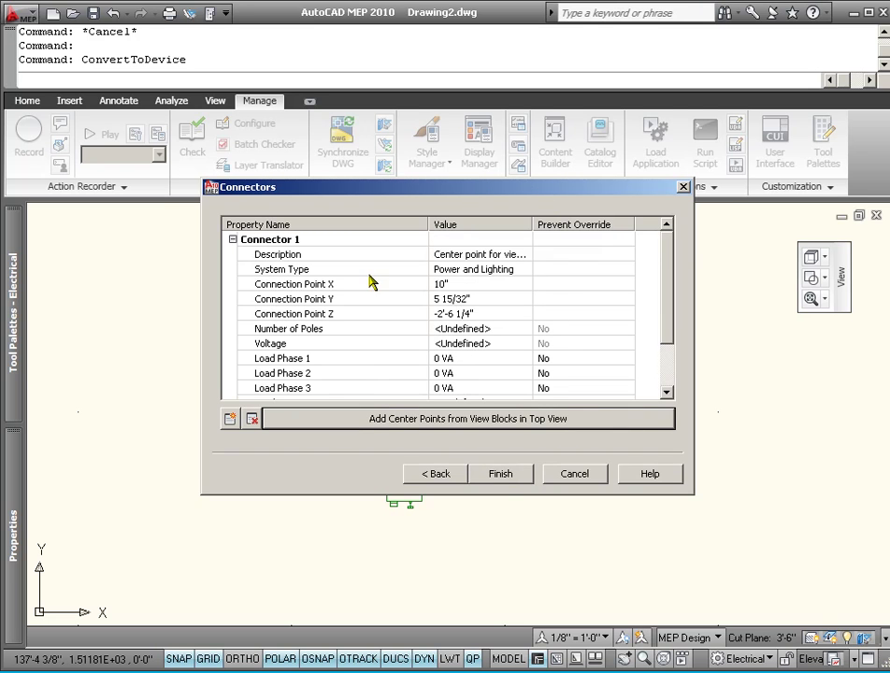
pyautogui.click(502, 474)
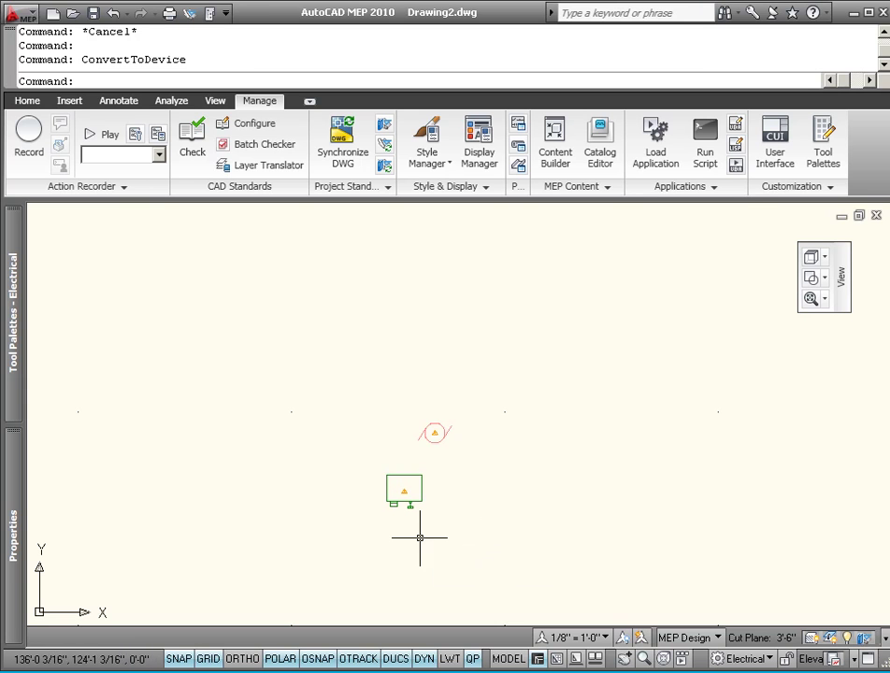
# - Select the converted motor control center to check its device and circuit options, and clear the selection
pyautogui.click(417, 502)
pyautogui.rightClick(429, 504)
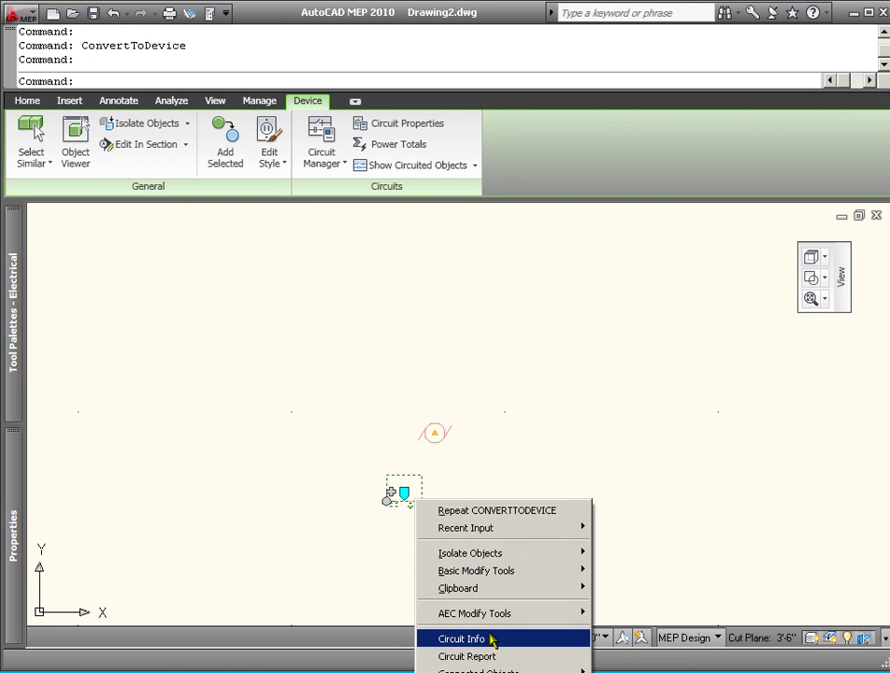
pyautogui.click(265, 365)
pyautogui.press('Escape')
pyautogui.press('Escape')
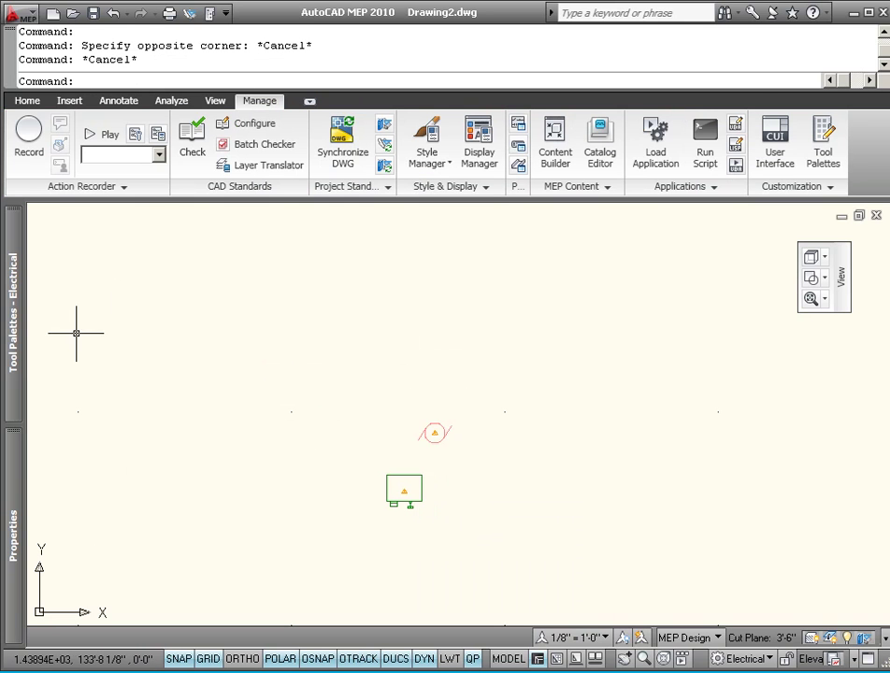
# - Start an Electrical Mechanical Equipment schedule and set its style to Electrical Motor Control Center Schedule
pyautogui.moveTo(25, 302)
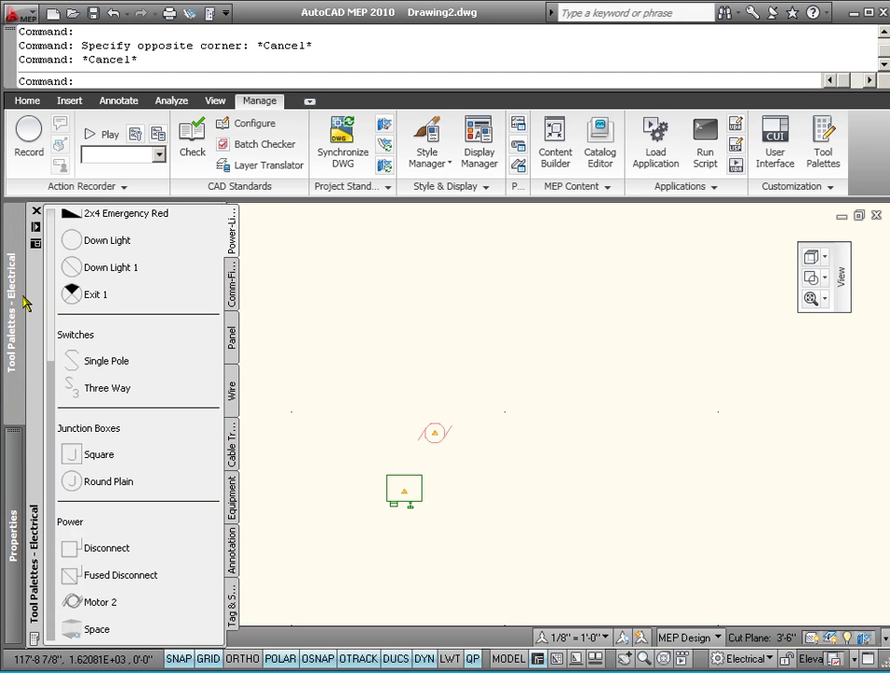
pyautogui.click(234, 564)
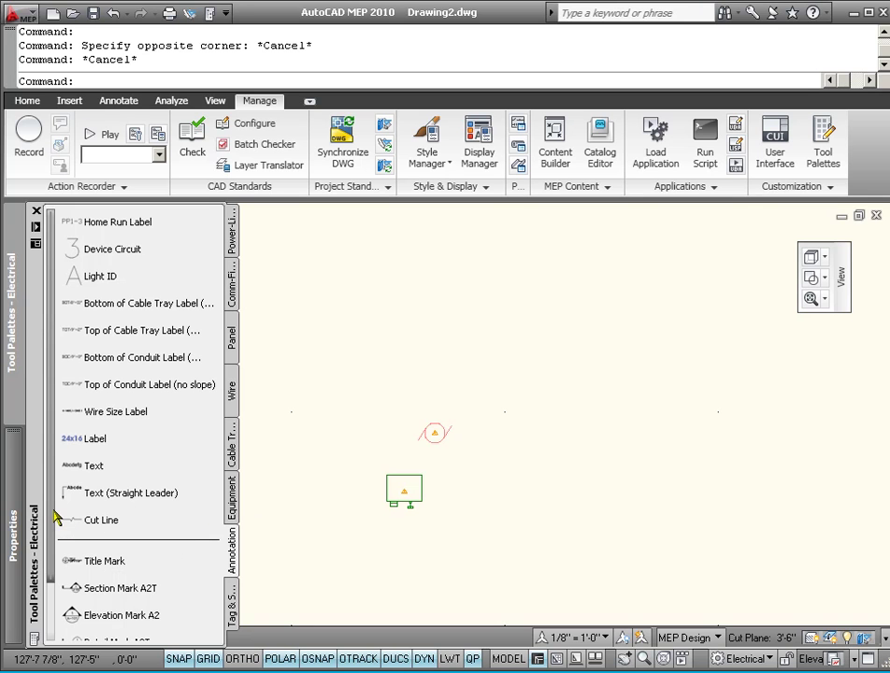
pyautogui.scroll(-2, 55, 517)
pyautogui.click(232, 600)
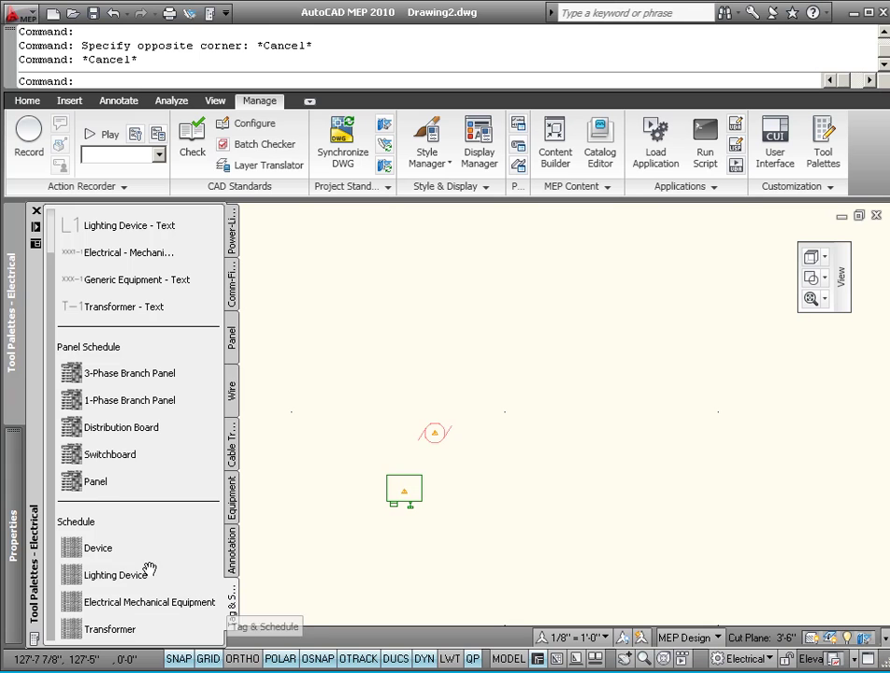
pyautogui.click(119, 604)
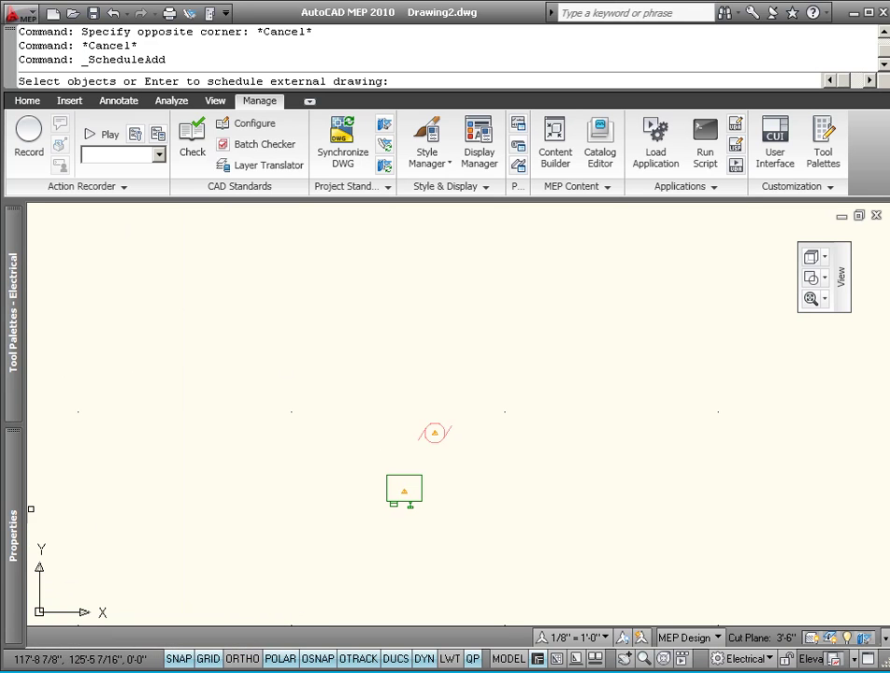
pyautogui.moveTo(14, 524)
pyautogui.click(580, 300)
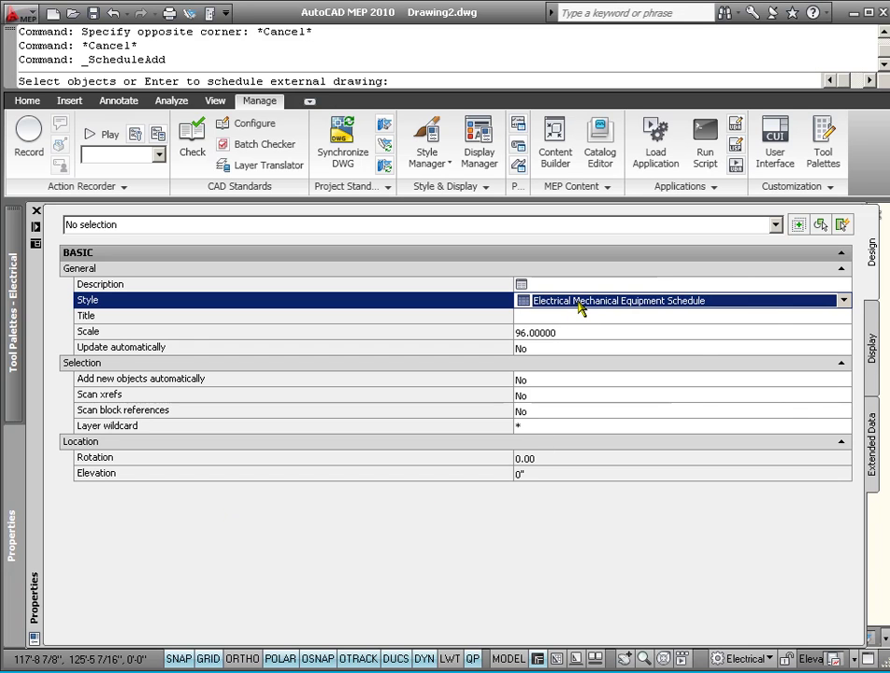
pyautogui.click(844, 301)
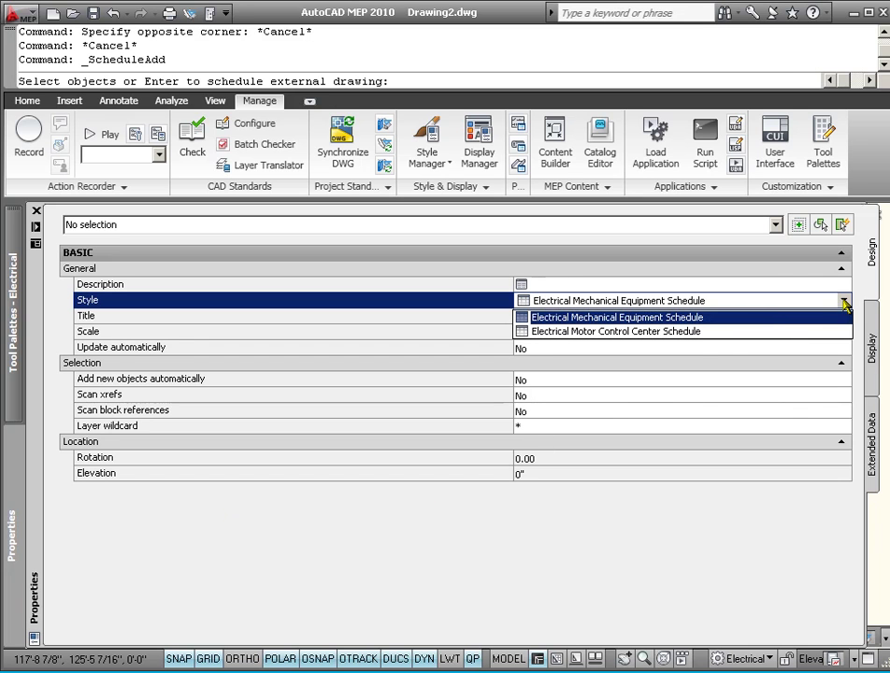
pyautogui.click(696, 333)
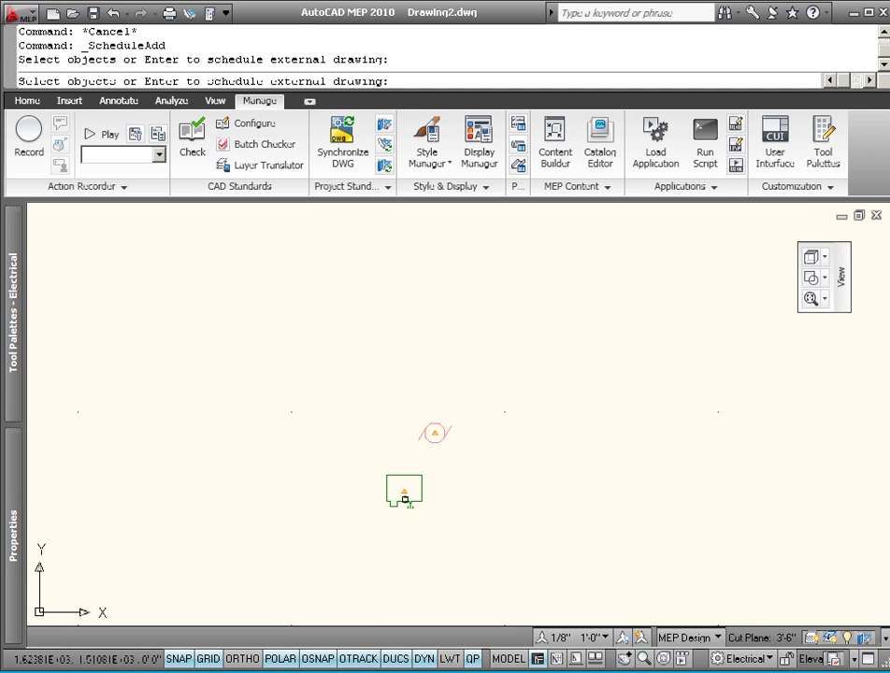
# - Schedule the converted motor control center and place the table beside the devices at its default size
pyautogui.click(423, 498)
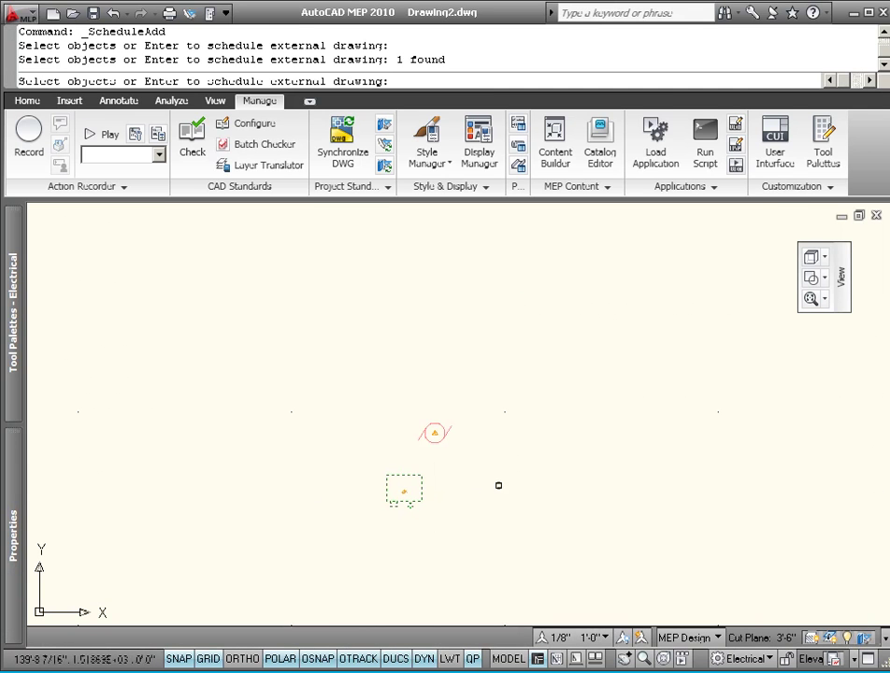
pyautogui.press('Return')
pyautogui.click(487, 384)
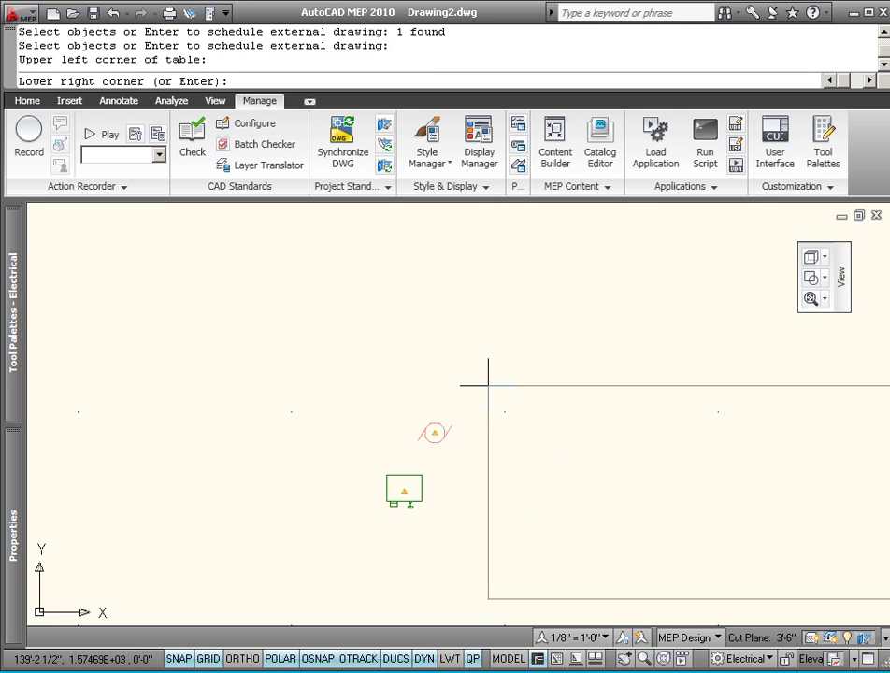
pyautogui.press('Return')
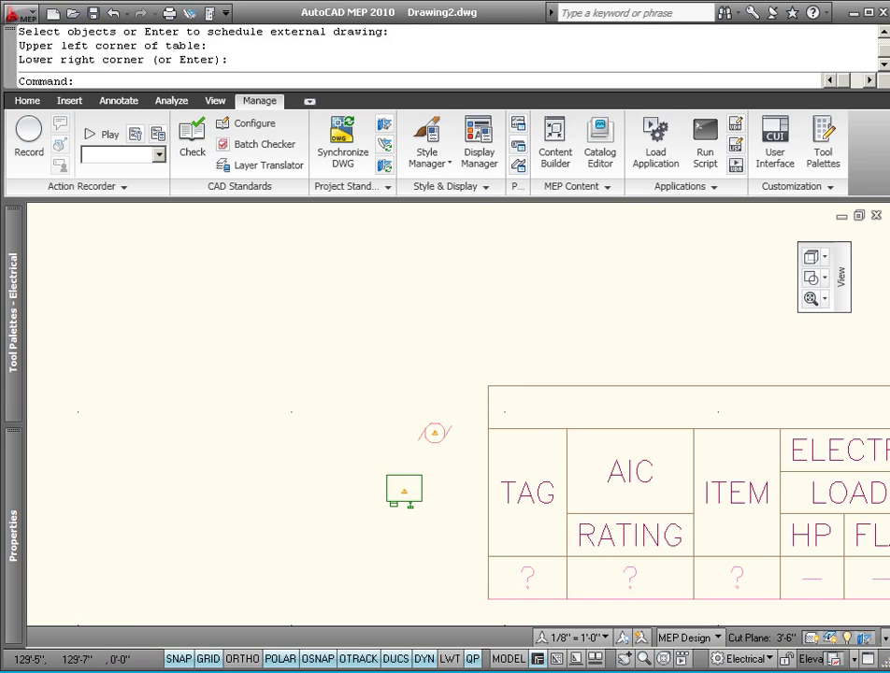
pyautogui.scroll(-3, 278, 419)
pyautogui.scroll(-2, 233, 540)
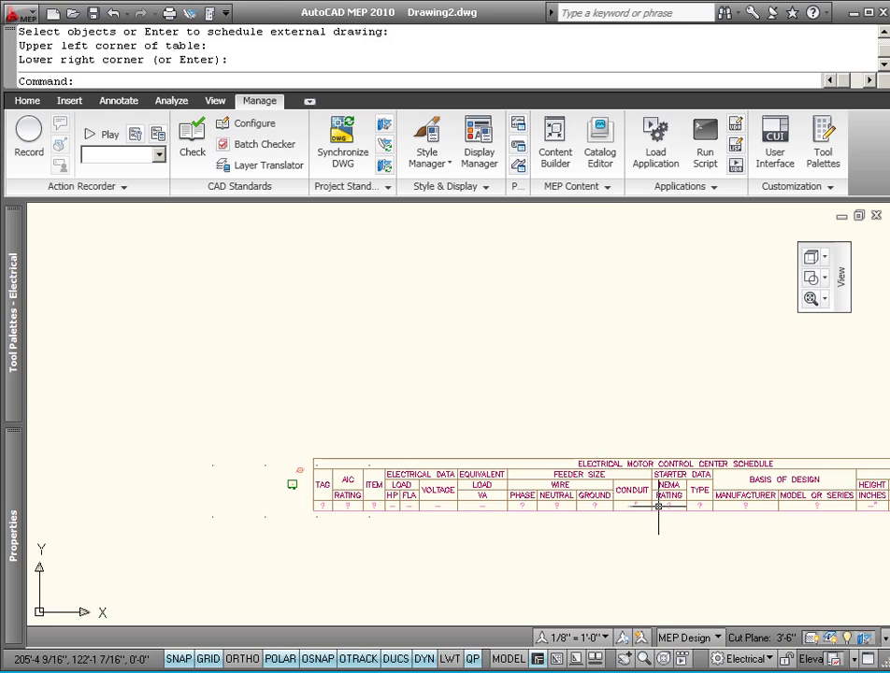
# - Add all property sets to the object listed in the motor control center schedule
pyautogui.click(348, 478)
pyautogui.rightClick(403, 432)
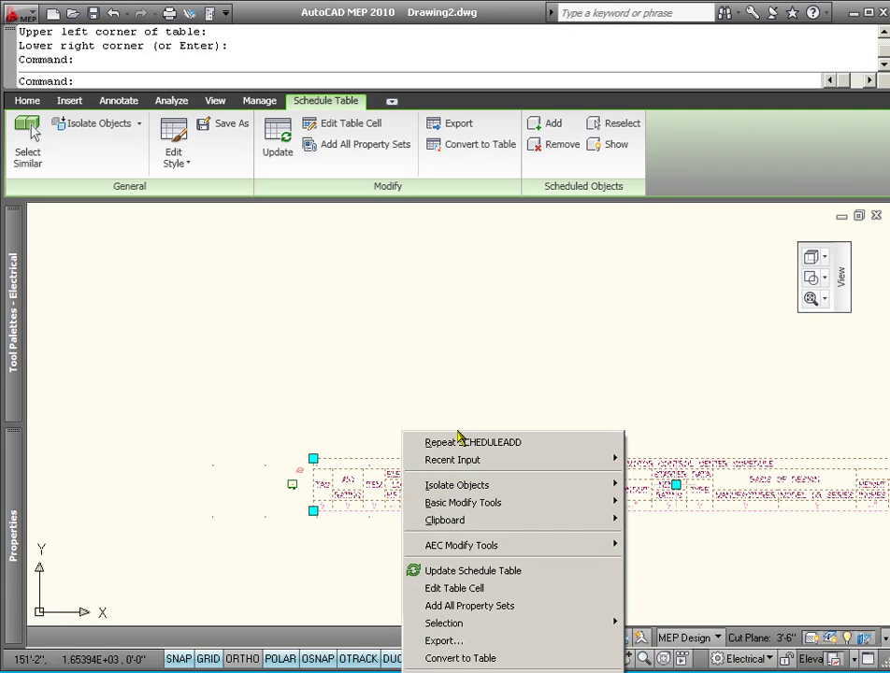
pyautogui.moveTo(485, 550)
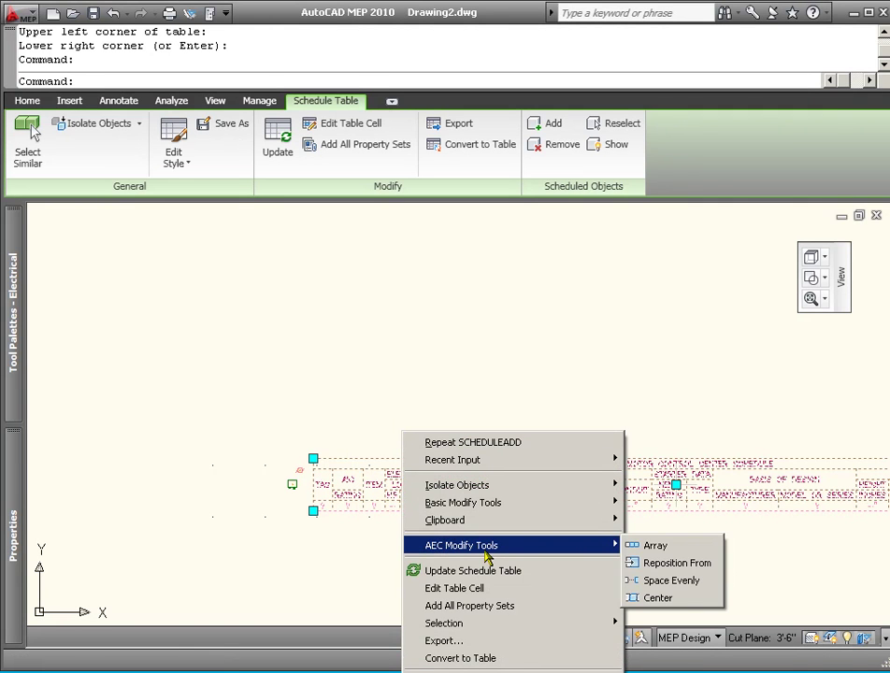
pyautogui.click(485, 604)
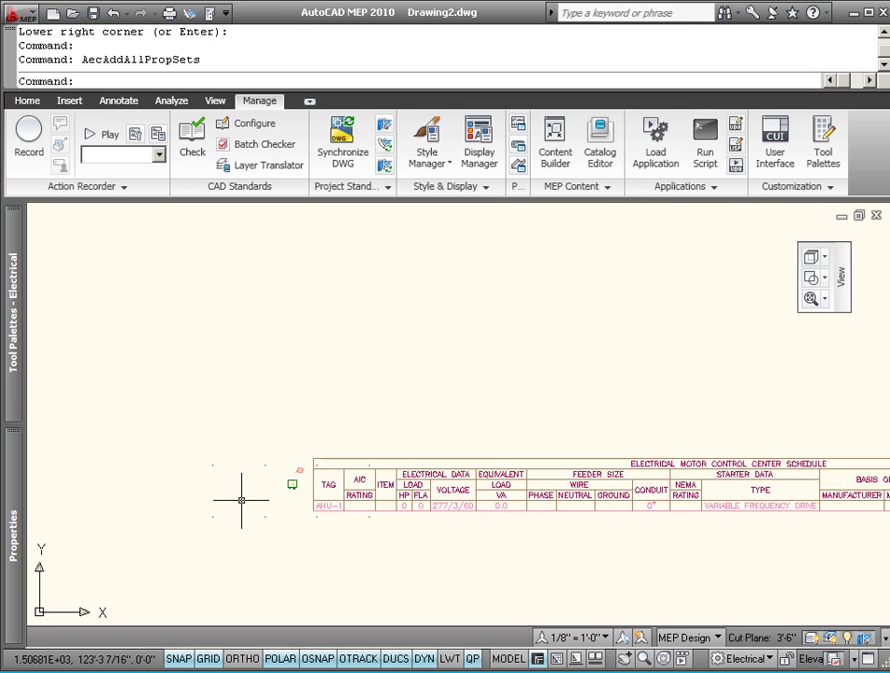
pyautogui.moveTo(301, 473)
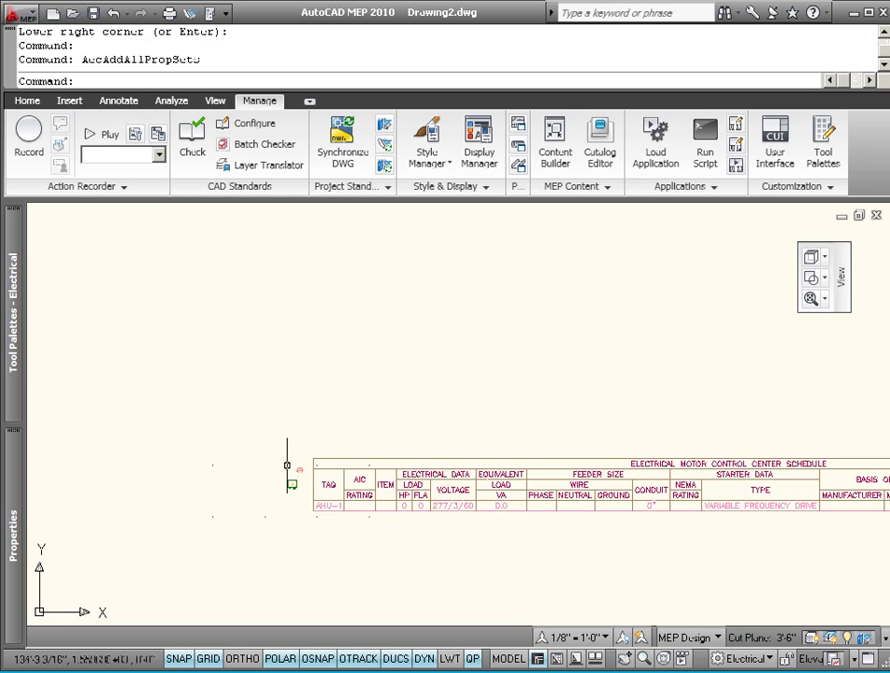